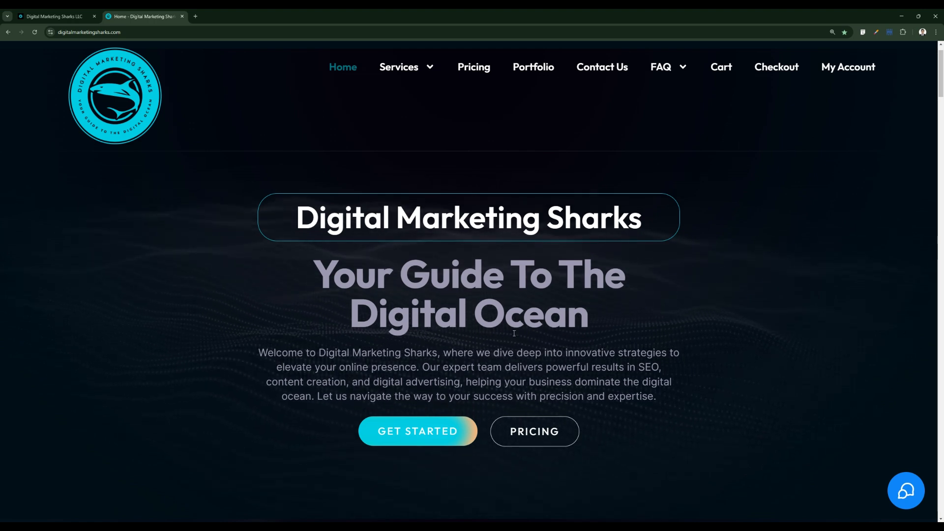
- Switch to the GoHighLevel account and open the email campaigns area of its marketing section
key(ctrl+Tab)
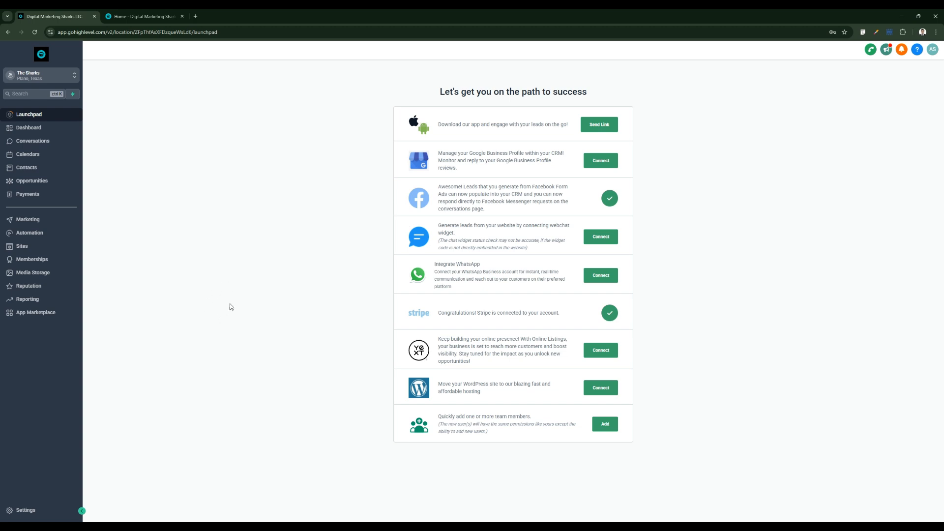
click(34, 220)
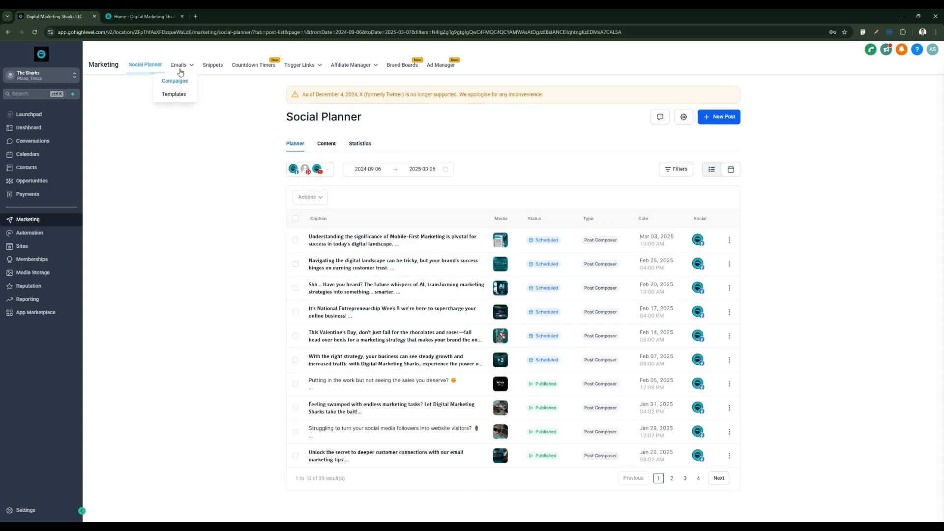
click(178, 80)
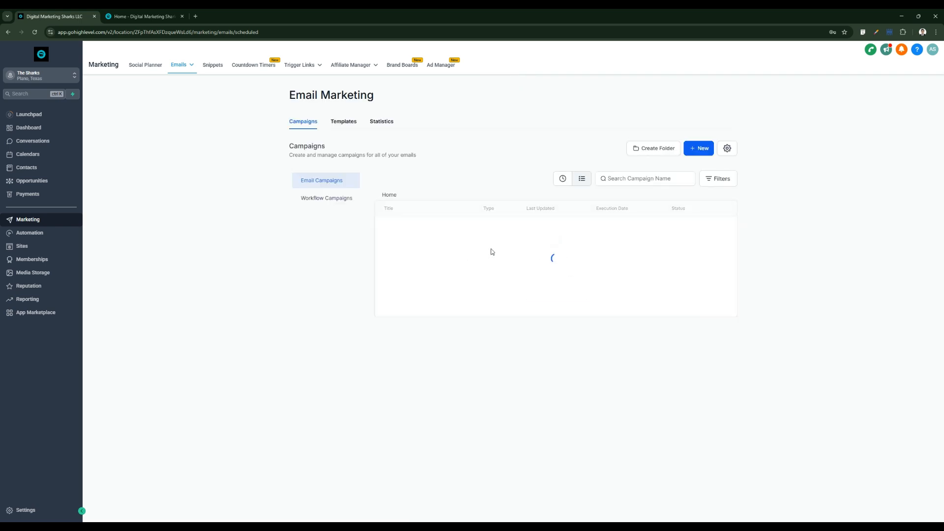
- Browse the email marketing template library for a new campaign, and close it without choosing a template
click(690, 154)
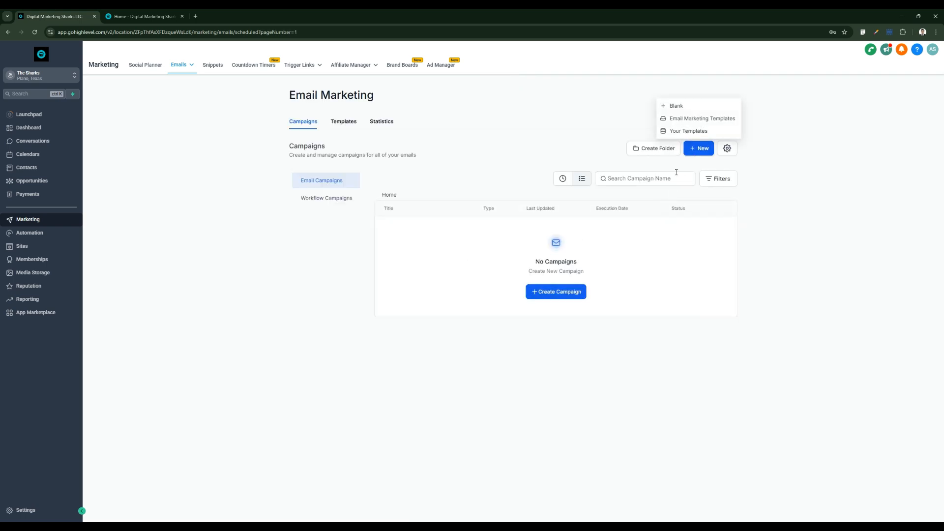
click(691, 120)
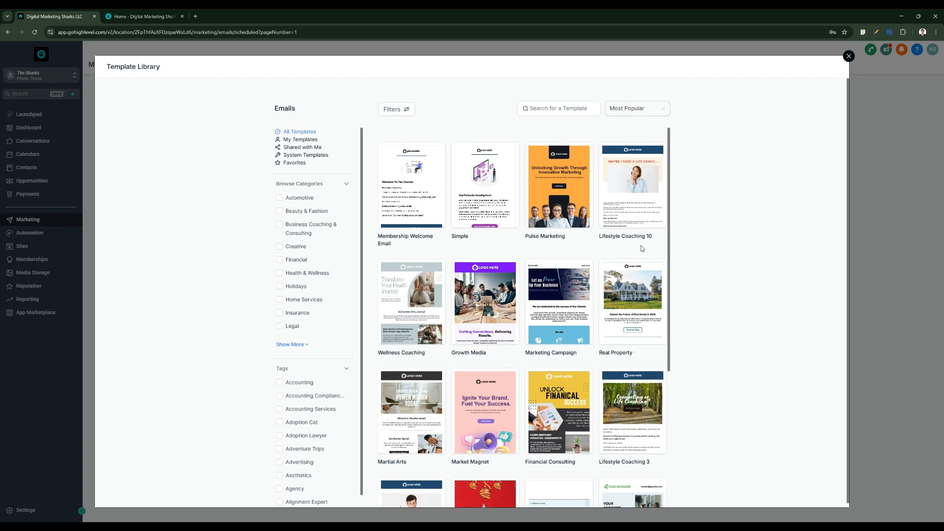
mouse_move(660, 275)
mouse_move(626, 302)
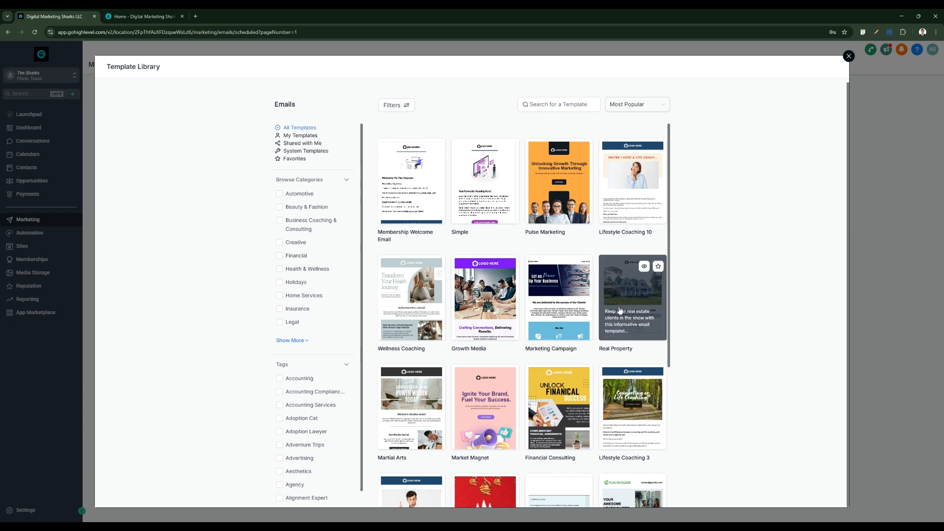
scroll(600, 320, down, 2)
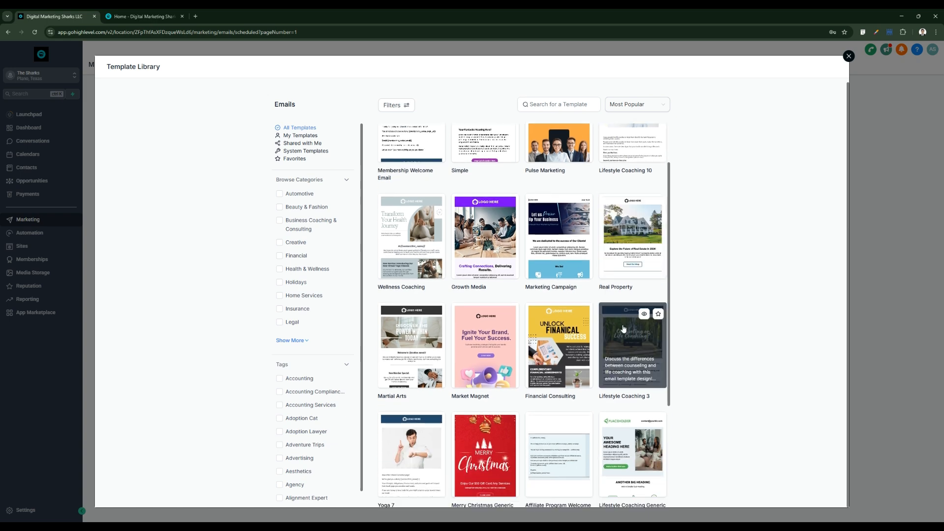
scroll(621, 362, down, 2)
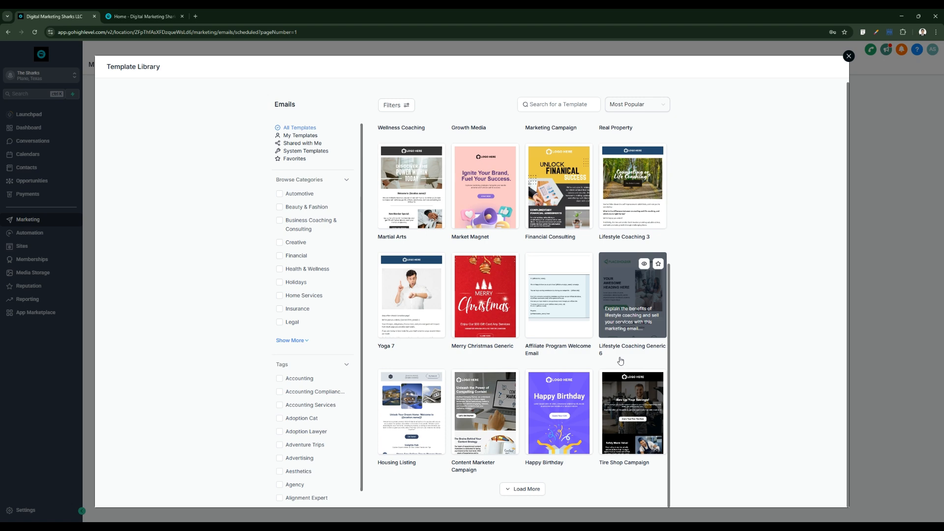
scroll(624, 361, up, 5)
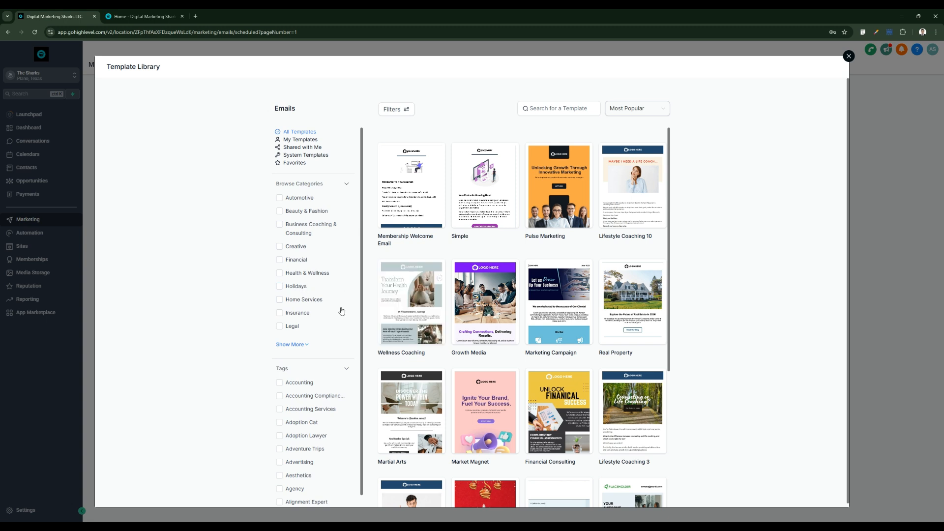
mouse_move(412, 317)
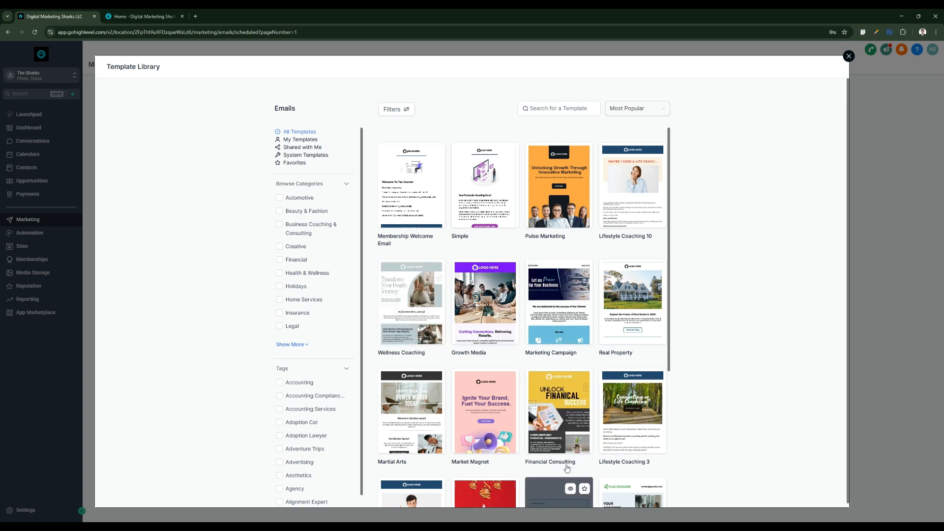
click(849, 56)
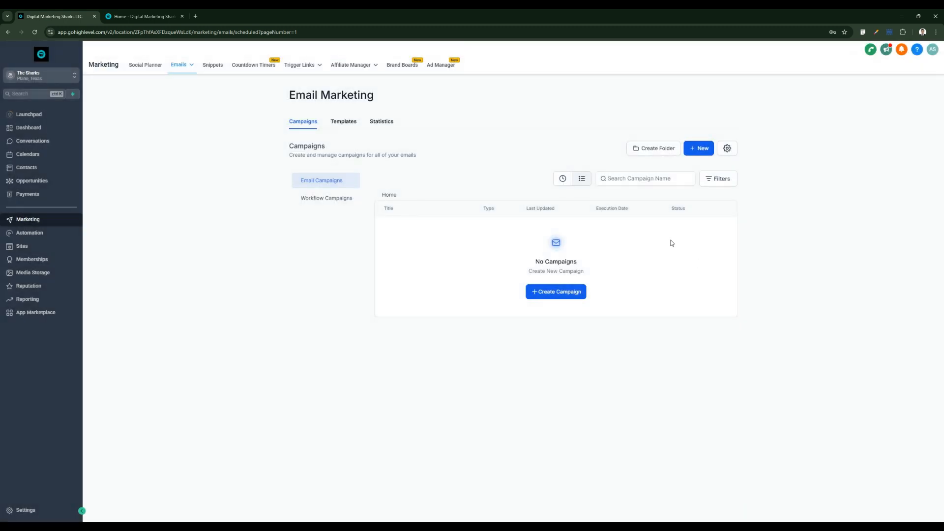
- Create a blank email campaign using the Design Editor
click(695, 147)
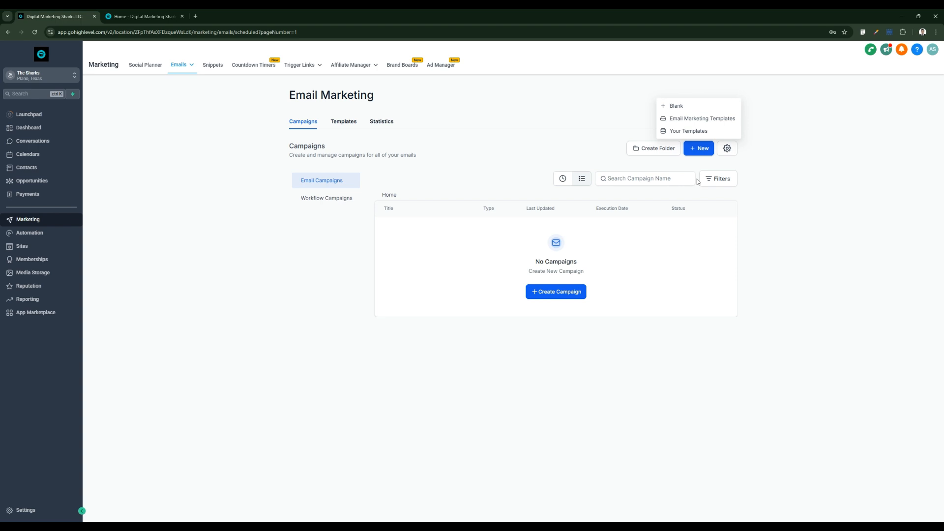
click(671, 104)
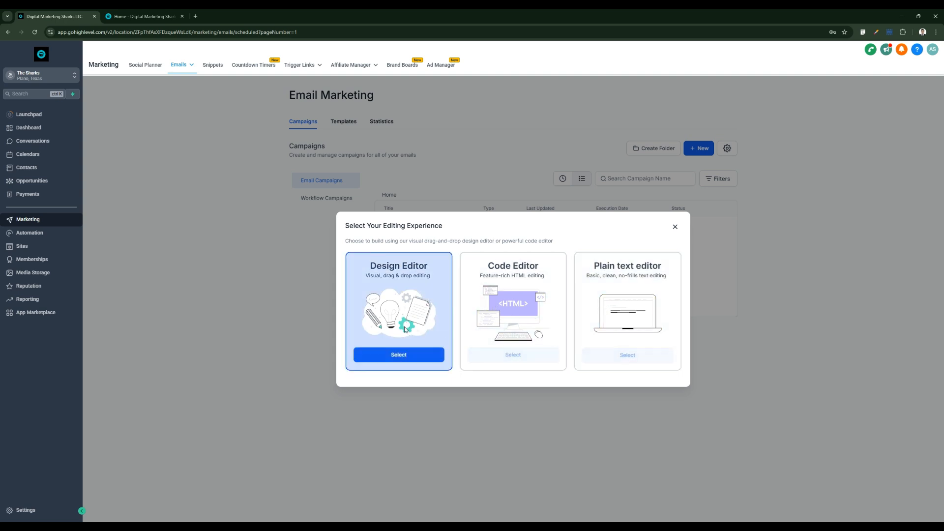
click(401, 355)
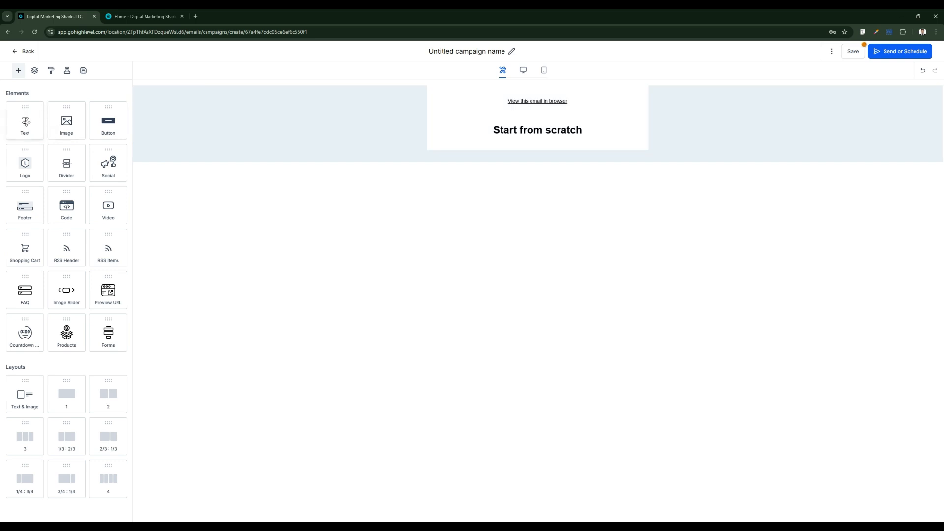
- Add a text element below "Start from scratch" and set its heading's font to Times new Roman
drag(25, 118, 529, 150)
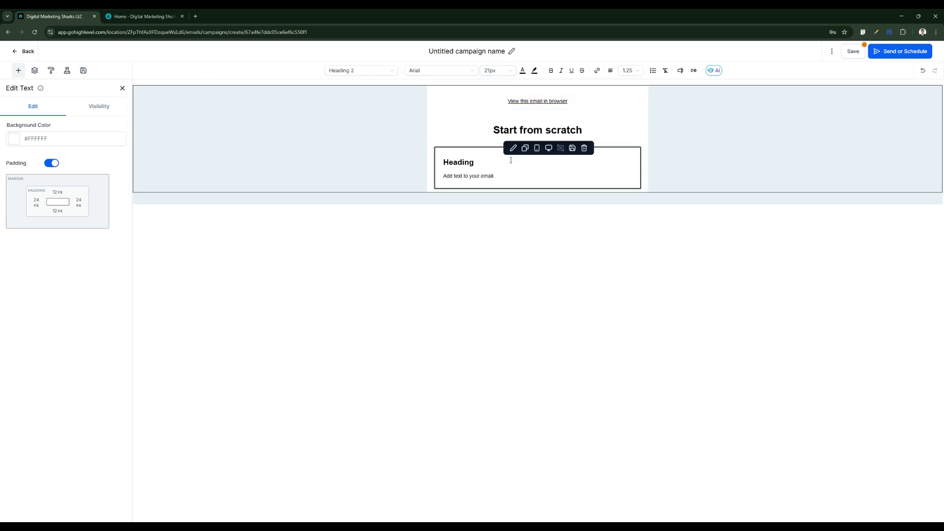
double_click(458, 162)
click(454, 75)
scroll(436, 158, down, 2)
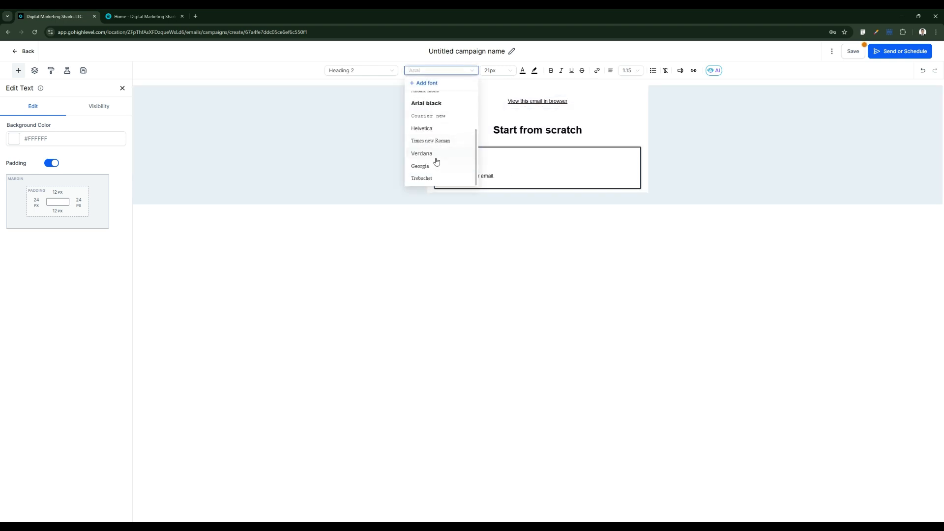
click(432, 139)
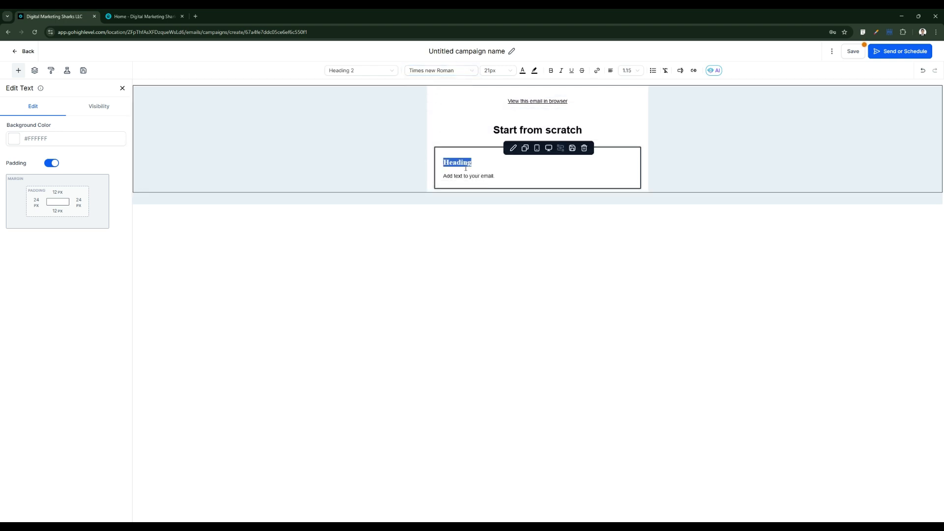
- Set the font size of both the heading and the body line in the text element to 60px
drag(495, 176, 494, 76)
click(494, 74)
scroll(491, 142, down, 2)
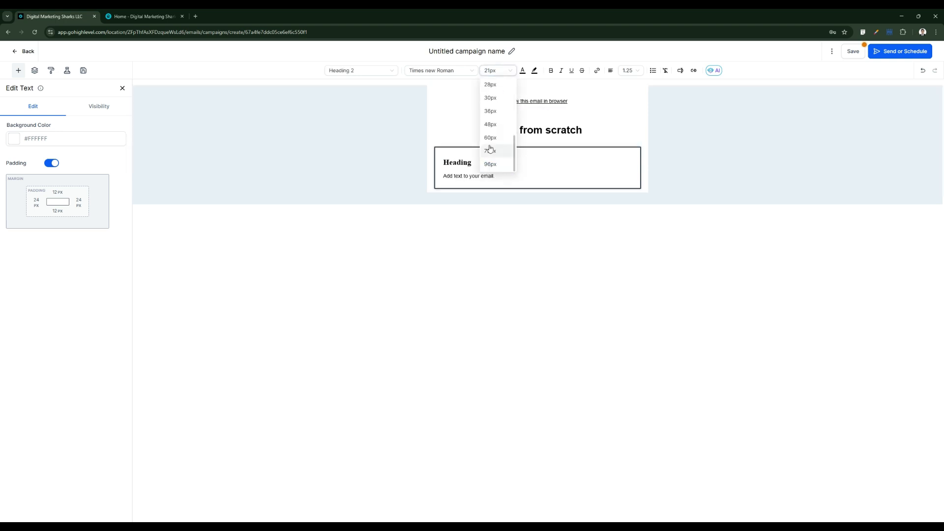
click(495, 142)
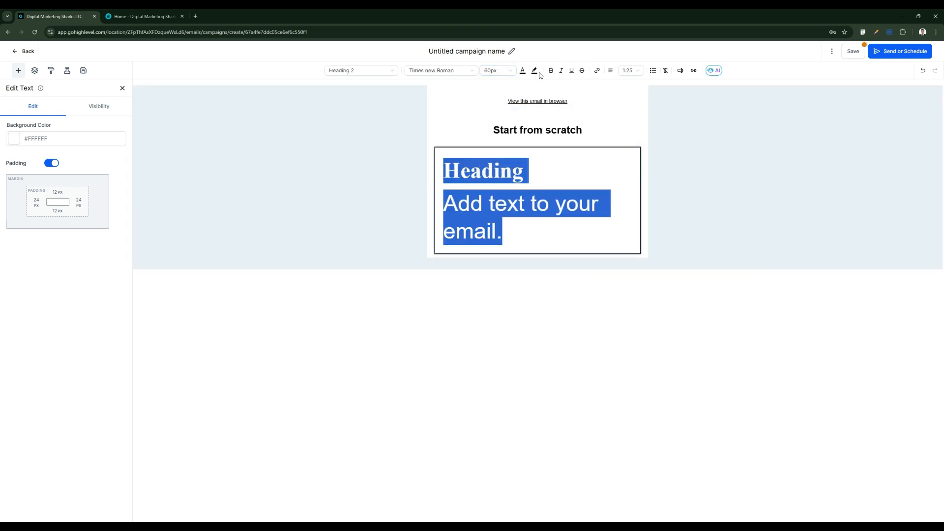
click(527, 195)
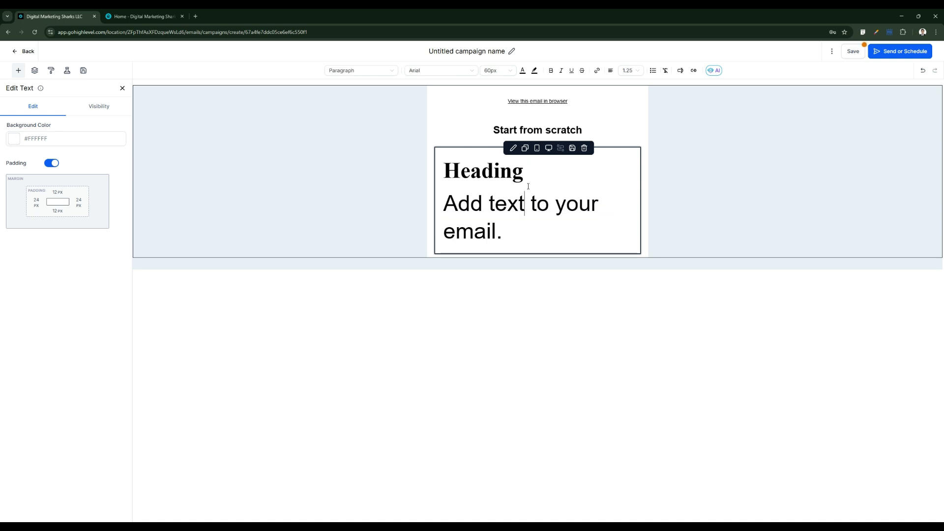
- Make the "Add text to your email." line bold, italic and underlined, and delete the whole text element
triple_click(467, 199)
click(550, 70)
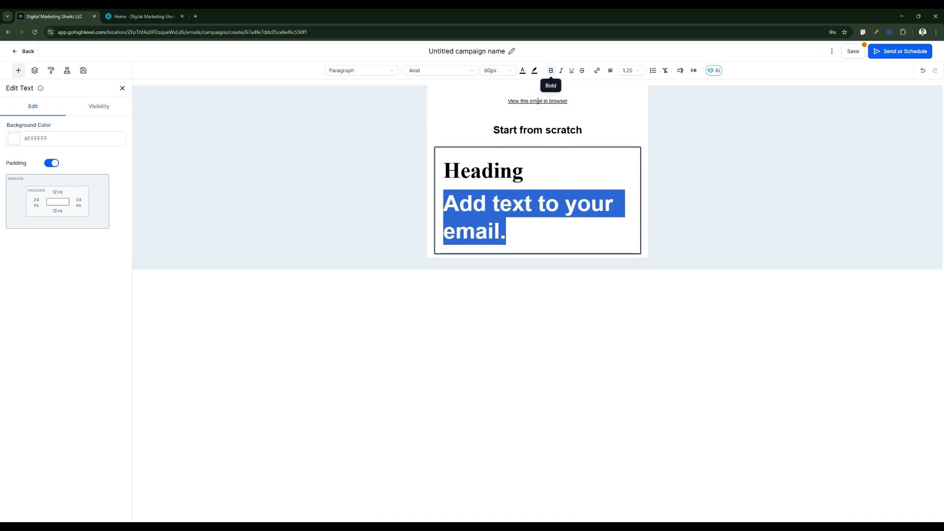
click(561, 70)
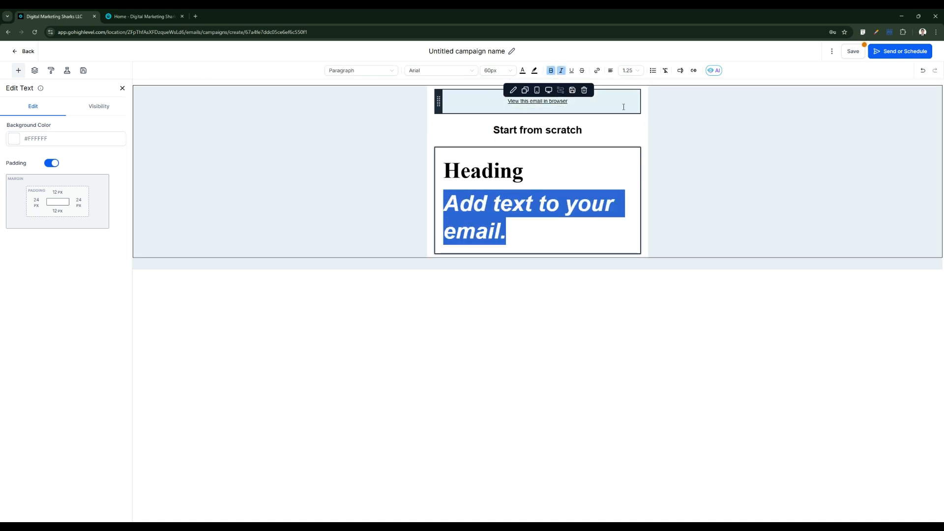
click(571, 70)
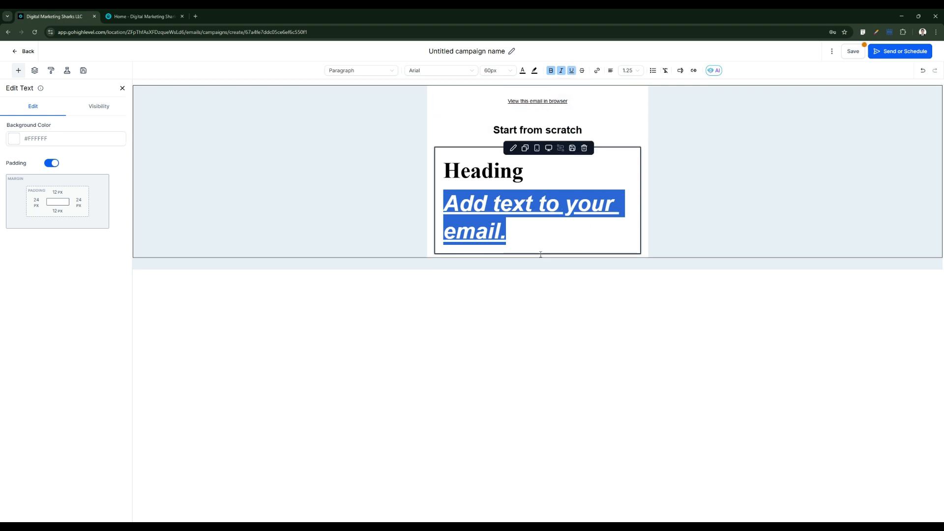
click(462, 294)
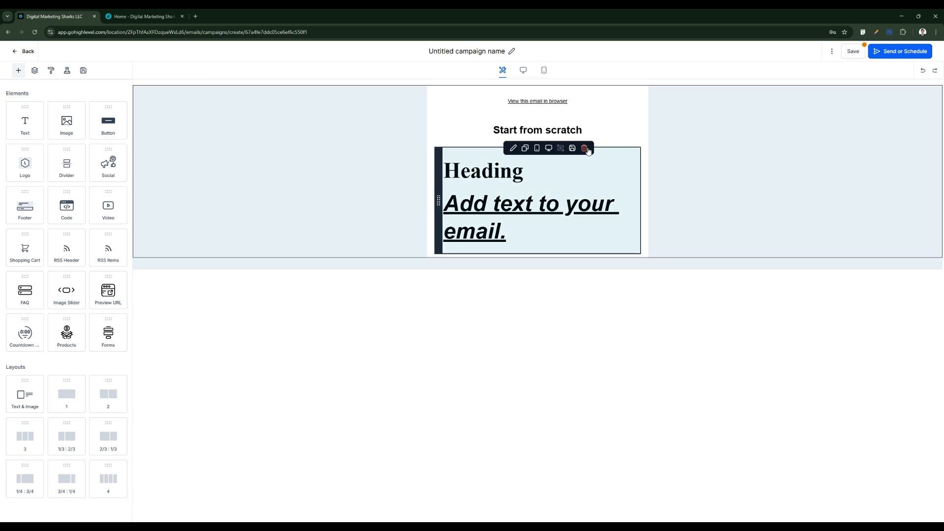
click(584, 148)
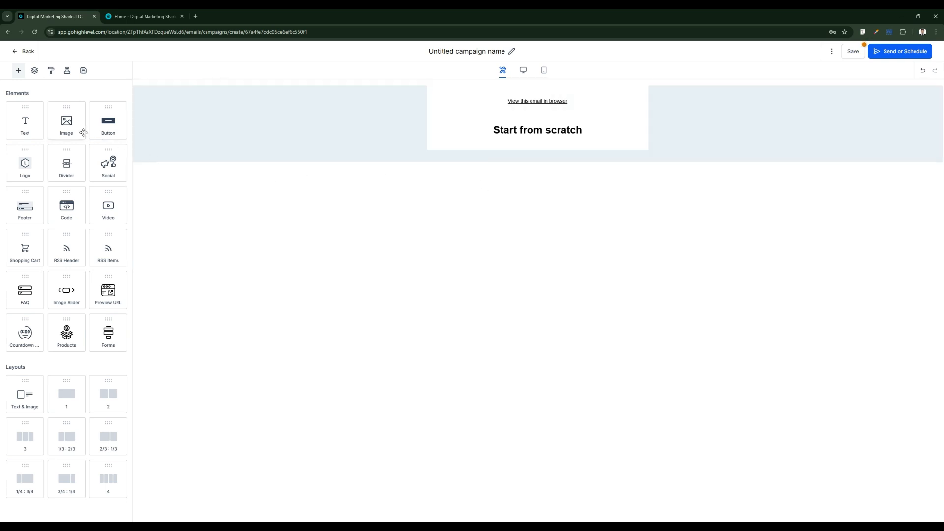
- Add an image element below "Start from scratch" and fill it with black_logo.png from the media library
drag(76, 129, 545, 147)
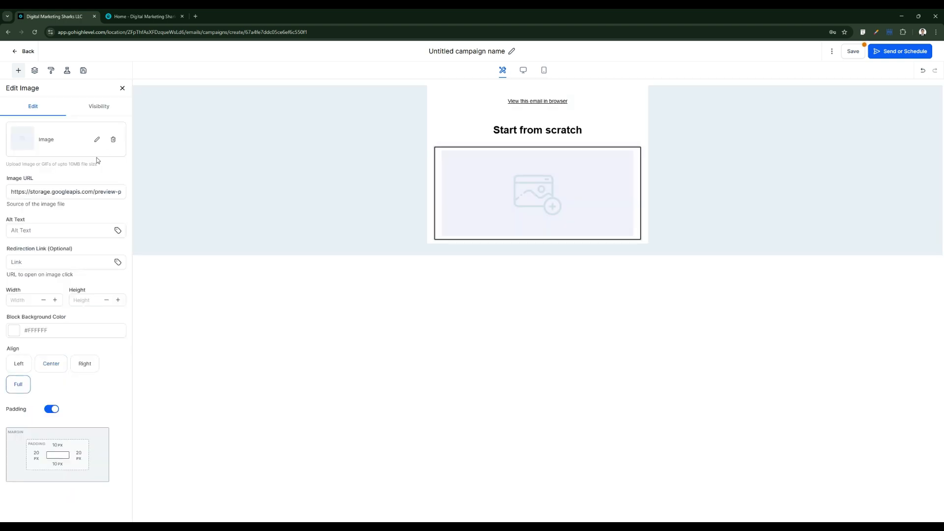
click(96, 140)
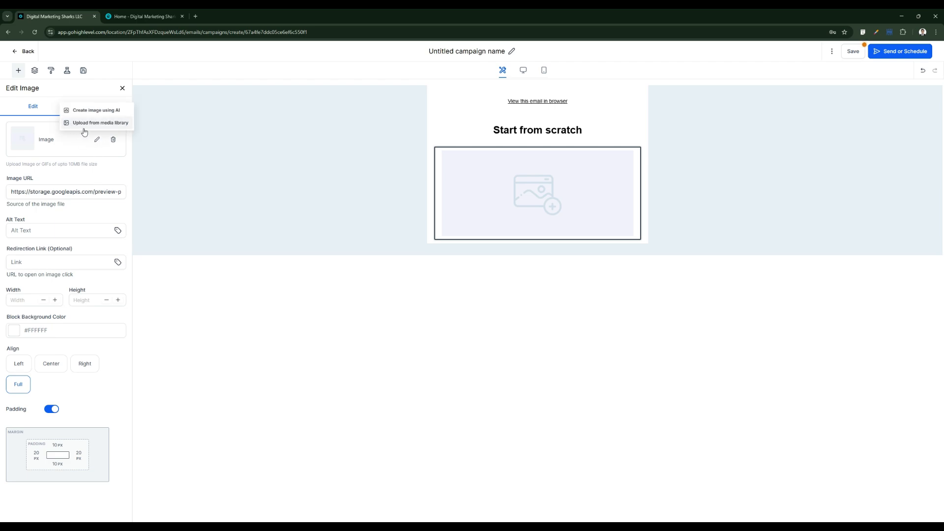
click(109, 124)
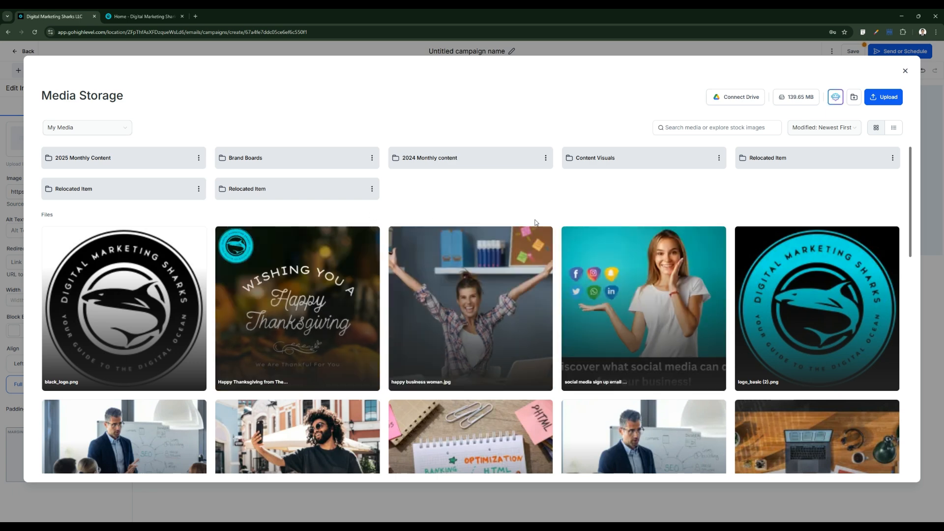
click(887, 98)
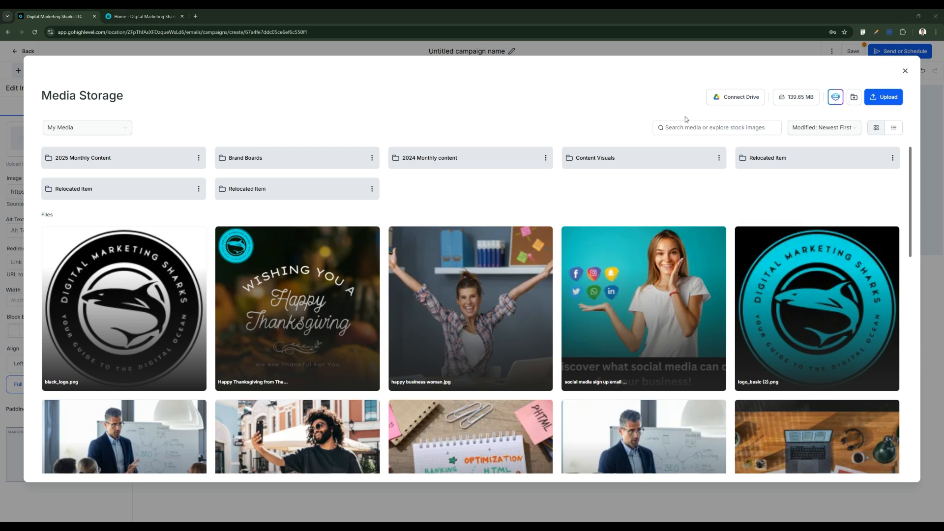
click(326, 198)
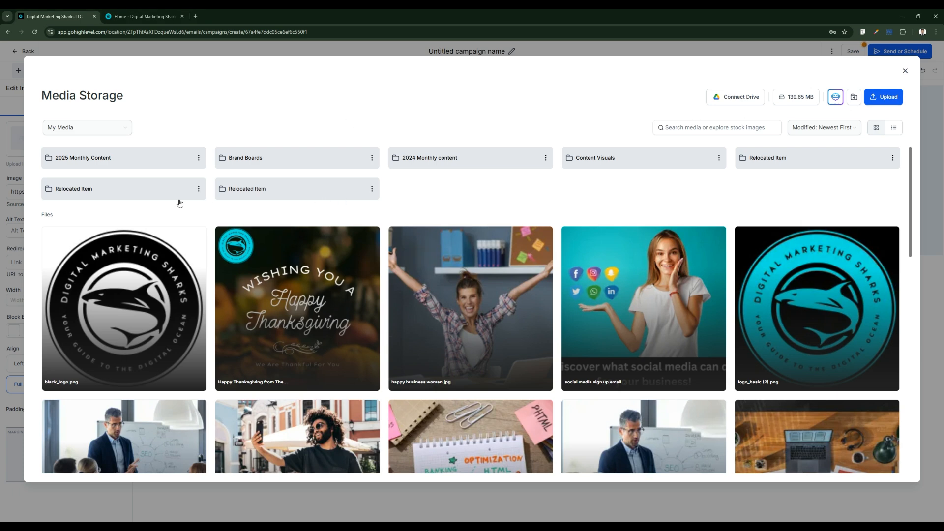
click(140, 317)
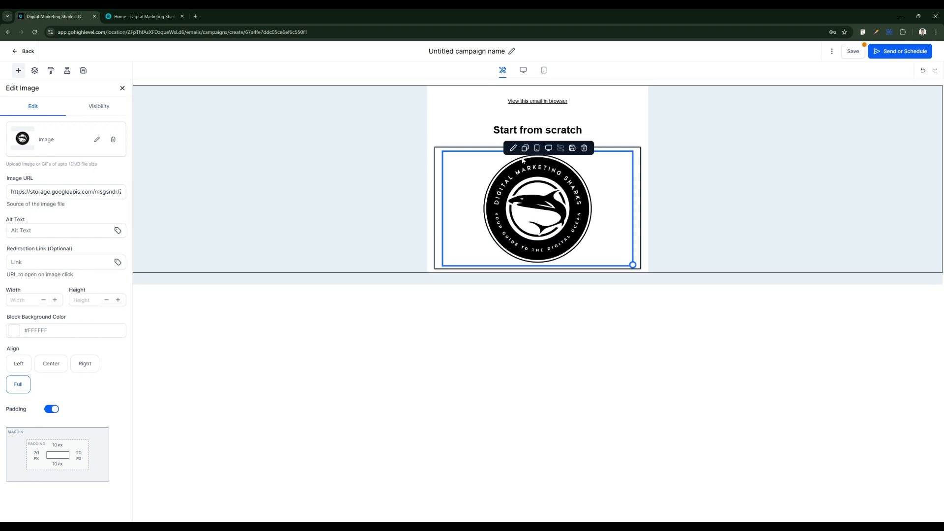
click(504, 499)
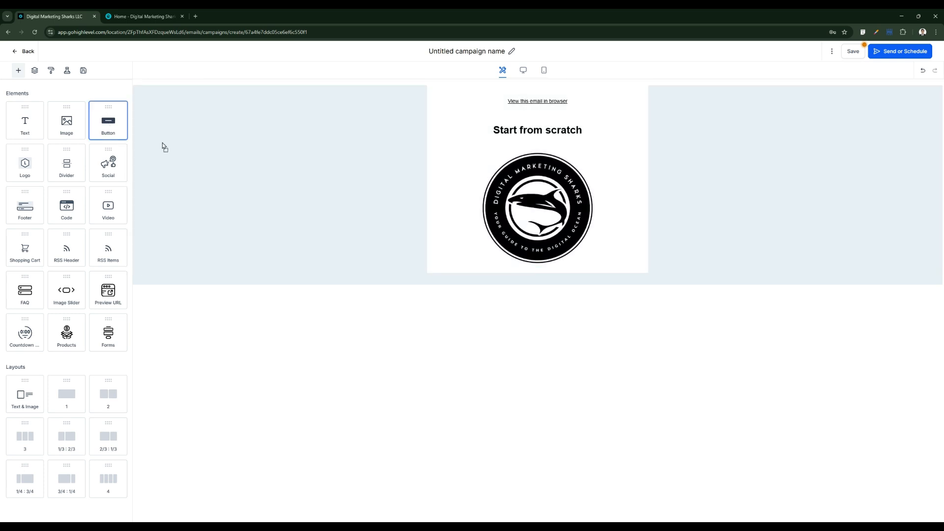
- Add a button element below the logo image and set its text to "book a call"
drag(163, 146, 531, 272)
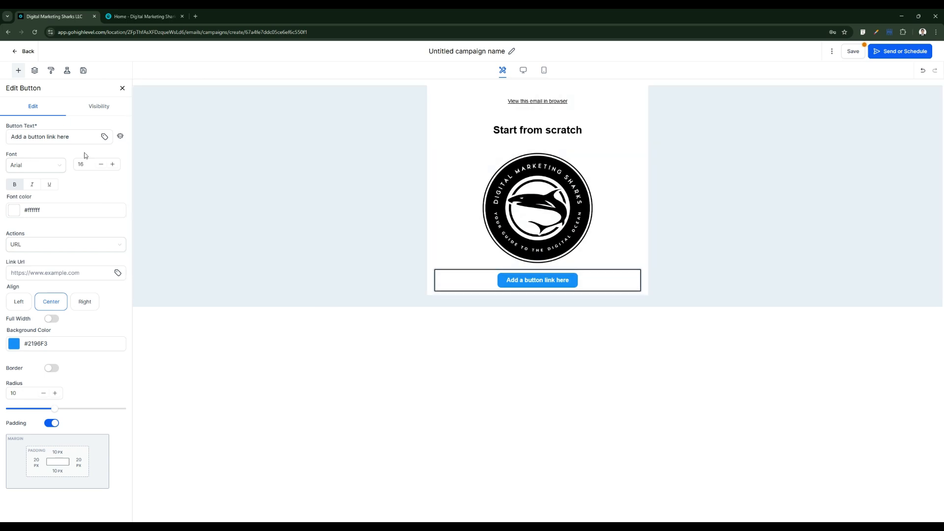
triple_click(77, 140)
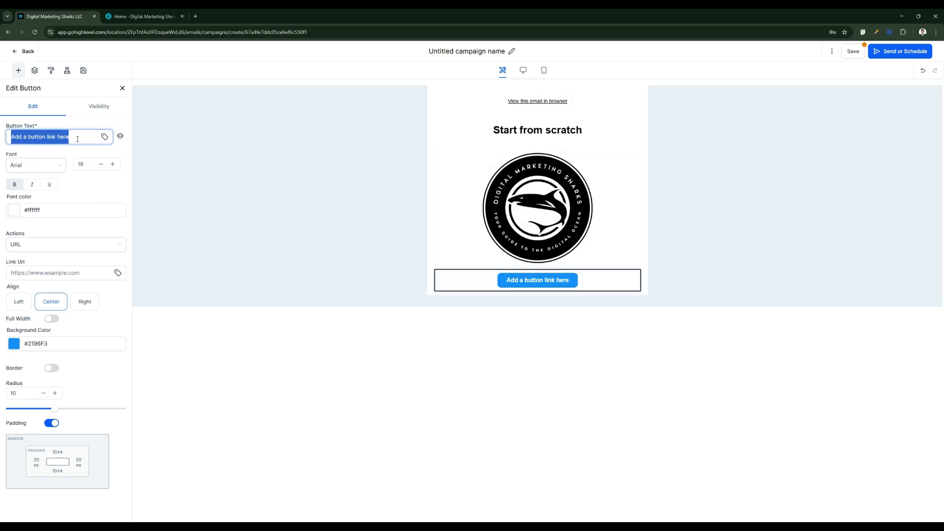
text(book a call)
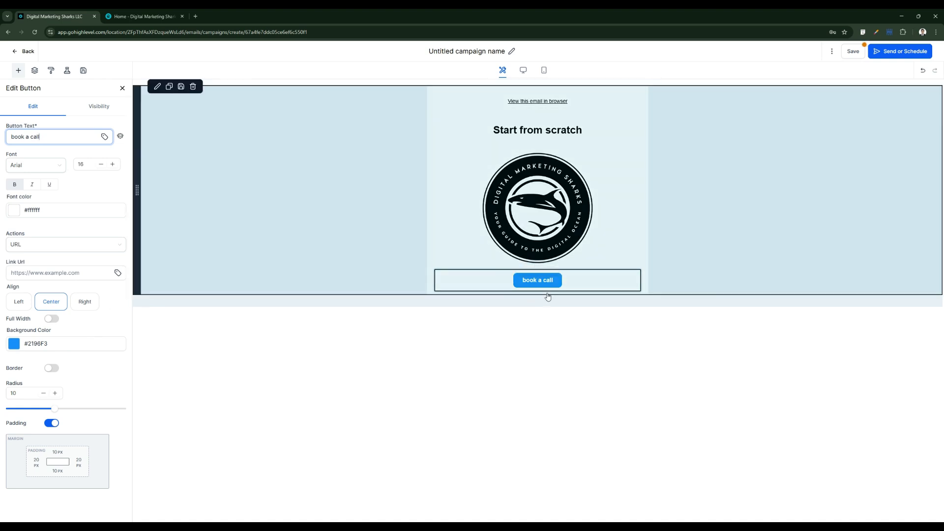
- Set the font of the "book a call" button's text to Georgia
click(548, 298)
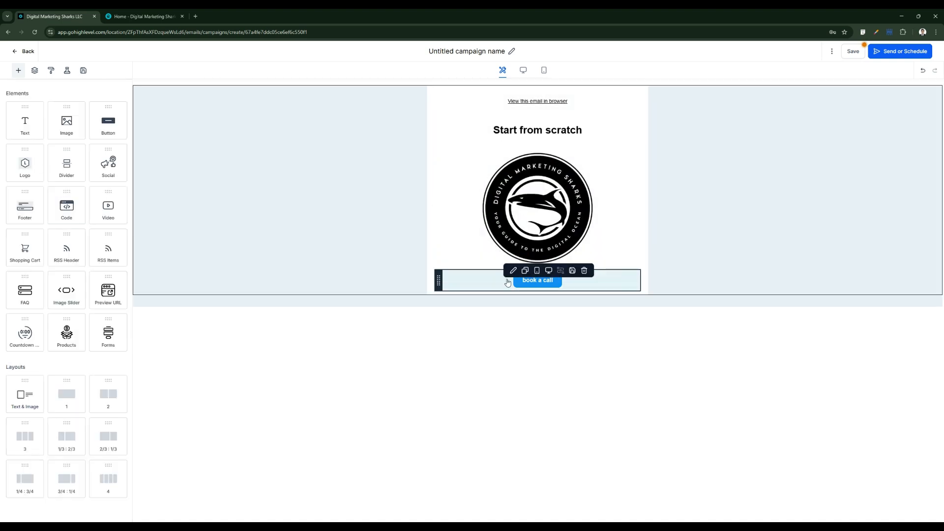
click(512, 284)
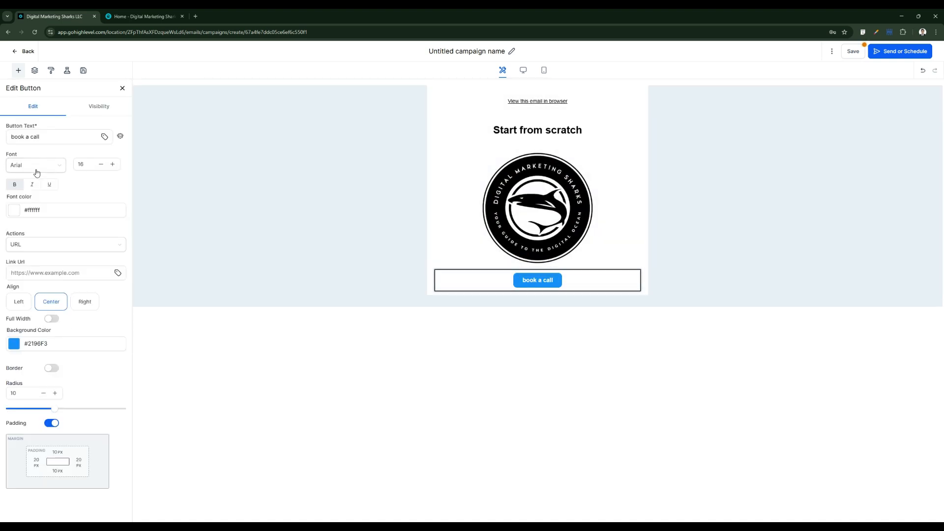
click(36, 173)
scroll(34, 236, down, 2)
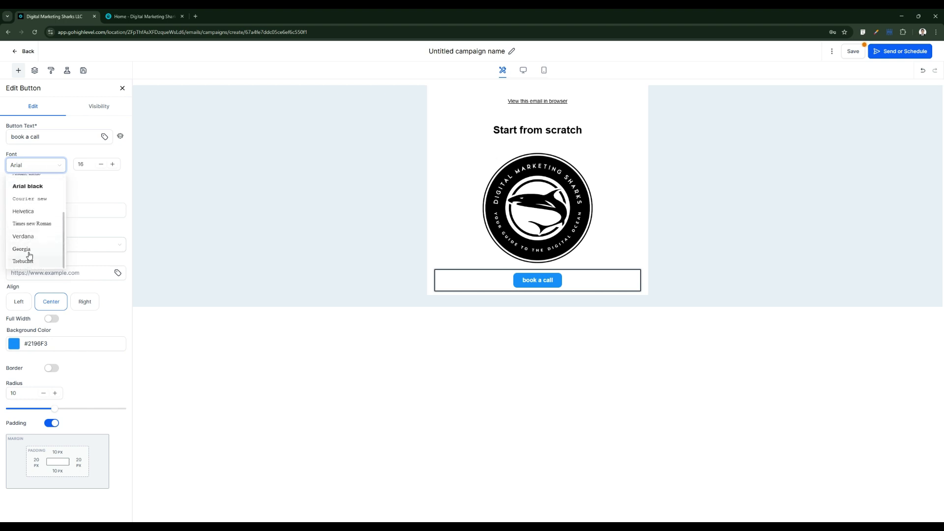
click(30, 254)
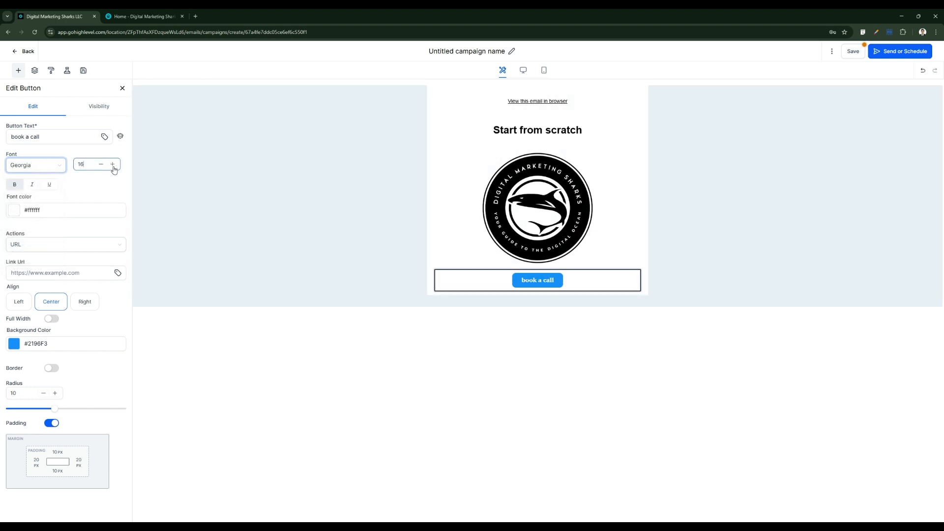
- Increase the button text's font size to 25
click(114, 167)
click(114, 166)
click(113, 167)
click(114, 167)
click(114, 166)
double_click(114, 166)
click(114, 167)
click(114, 166)
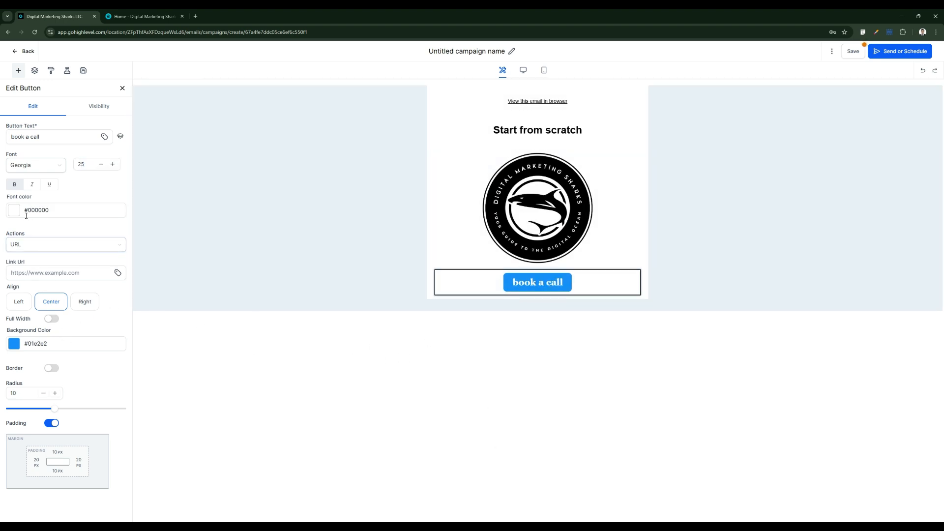
- Try the button's text in #01e2e2 against black, white and #01e2e2 background colors
click(21, 211)
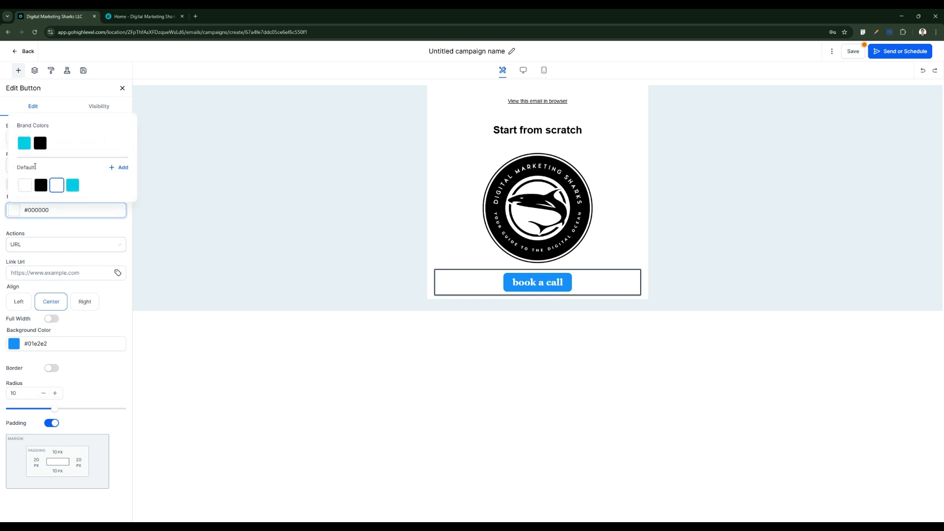
click(72, 185)
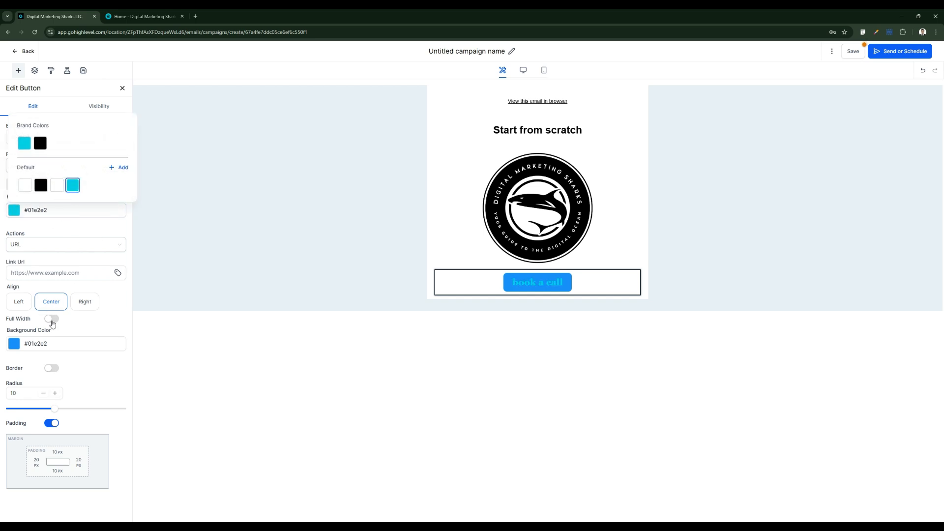
click(15, 348)
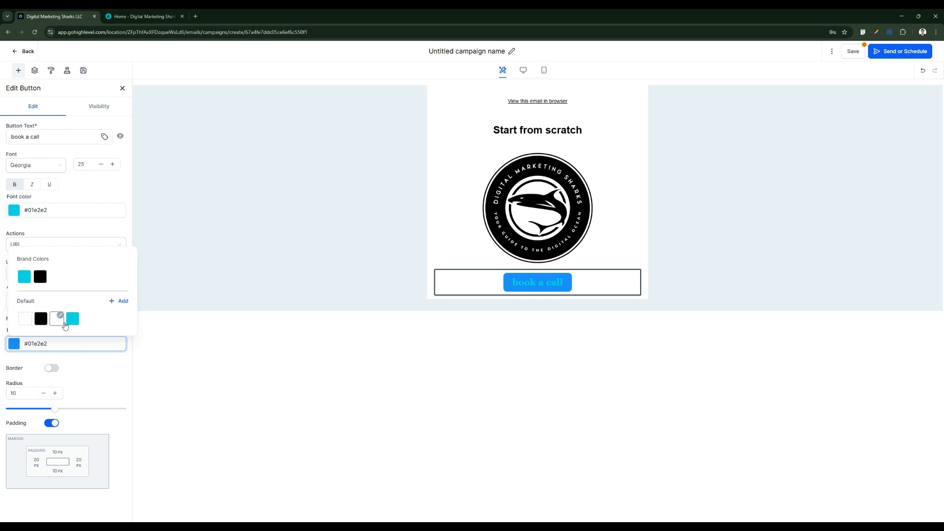
click(41, 319)
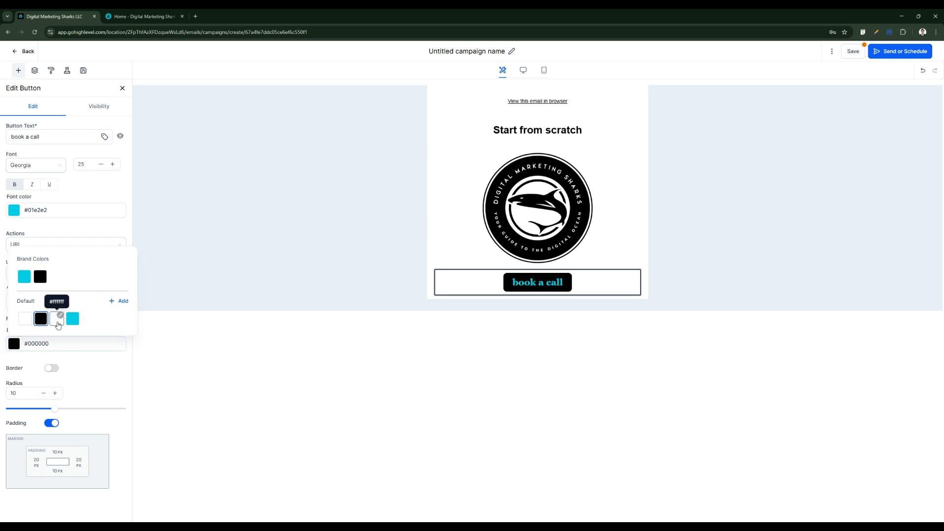
click(24, 319)
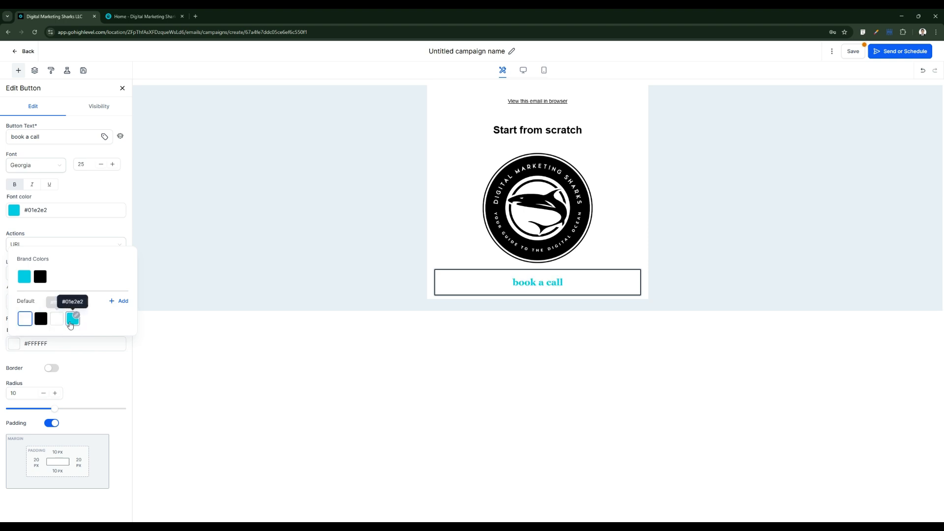
click(72, 319)
click(41, 319)
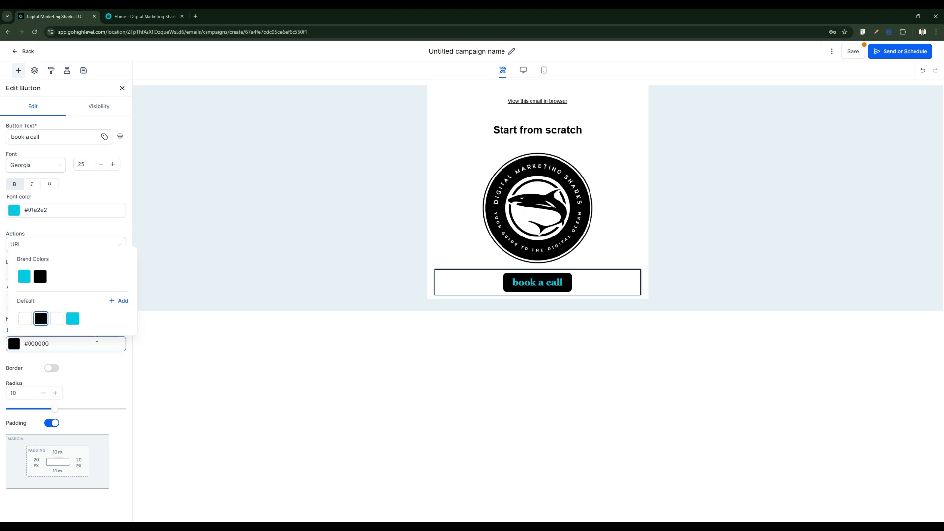
- Set the button's background color to #01e2e2 and its font color to #000000
click(73, 318)
click(54, 210)
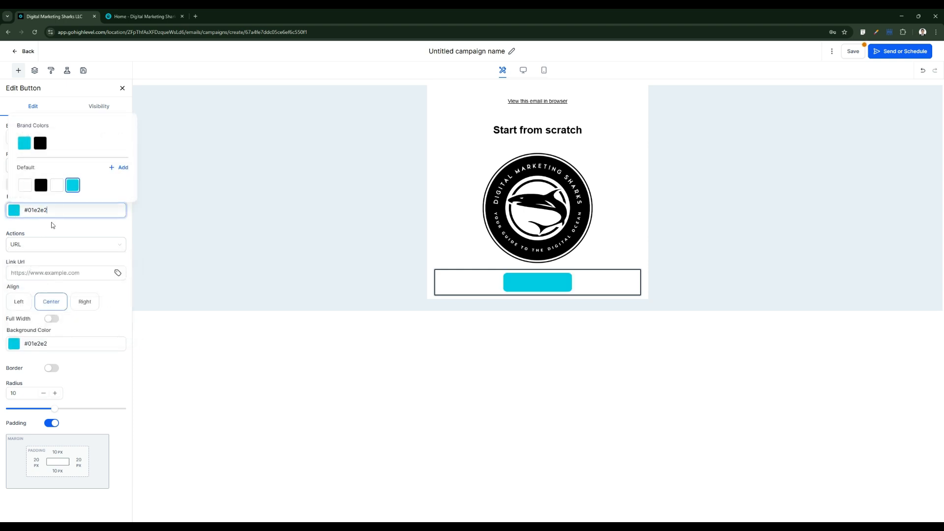
click(42, 190)
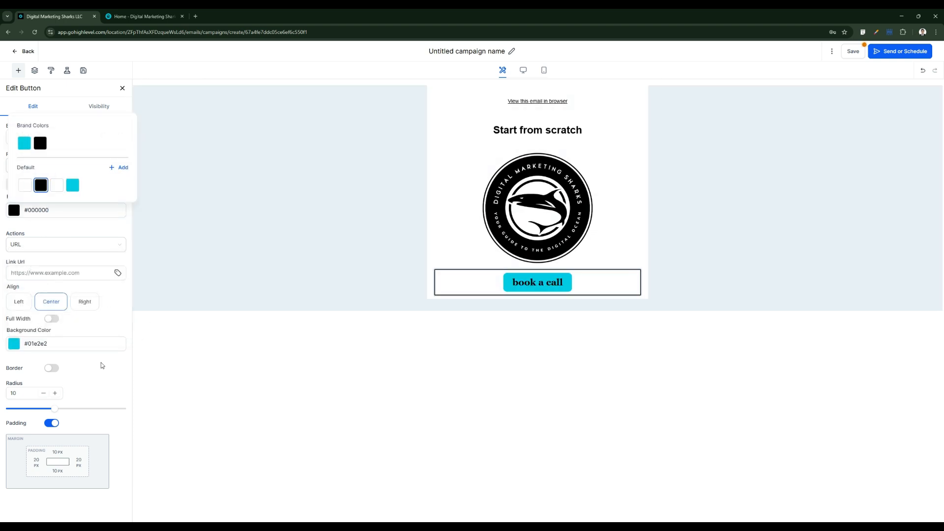
click(97, 385)
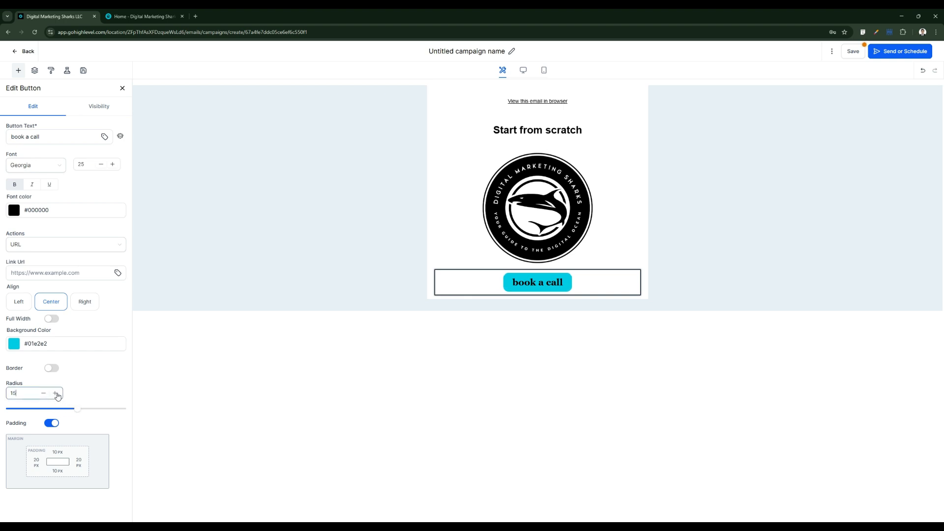
- Set the button's corner radius to 25, and try left and right alignment before aligning it to the center
drag(92, 408, 152, 414)
click(21, 304)
click(84, 301)
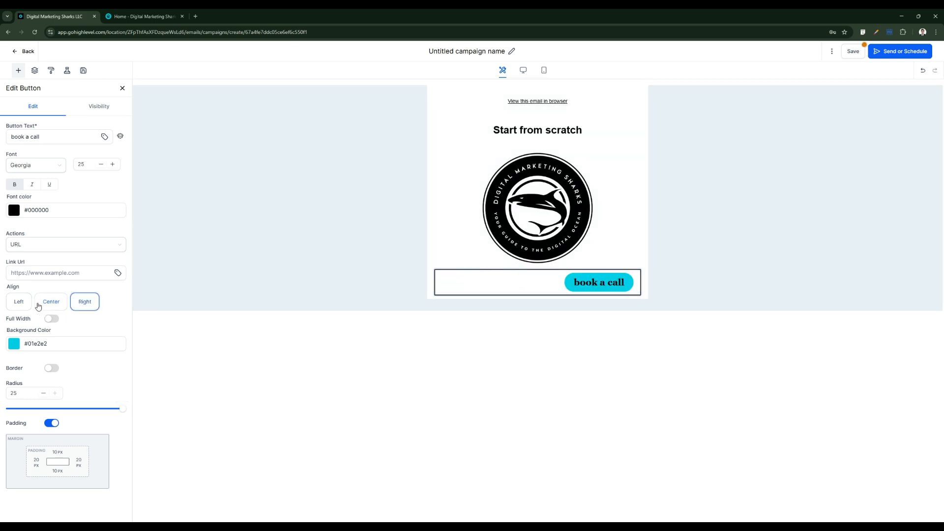
click(39, 304)
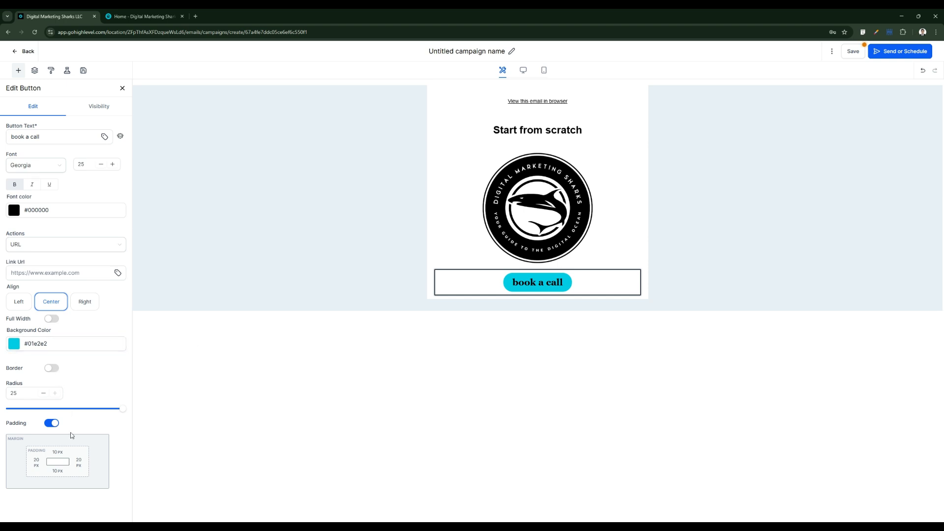
- Set the button's top and bottom padding to 0 px
click(60, 454)
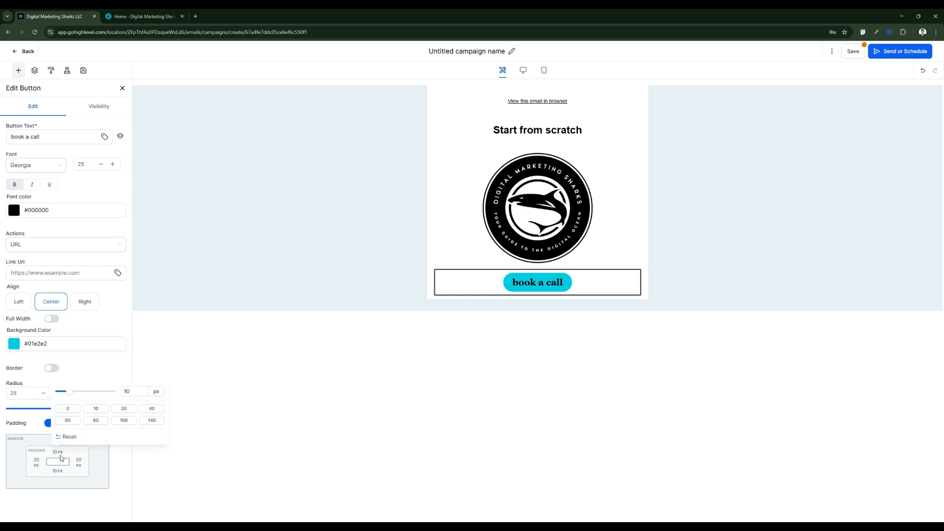
click(68, 410)
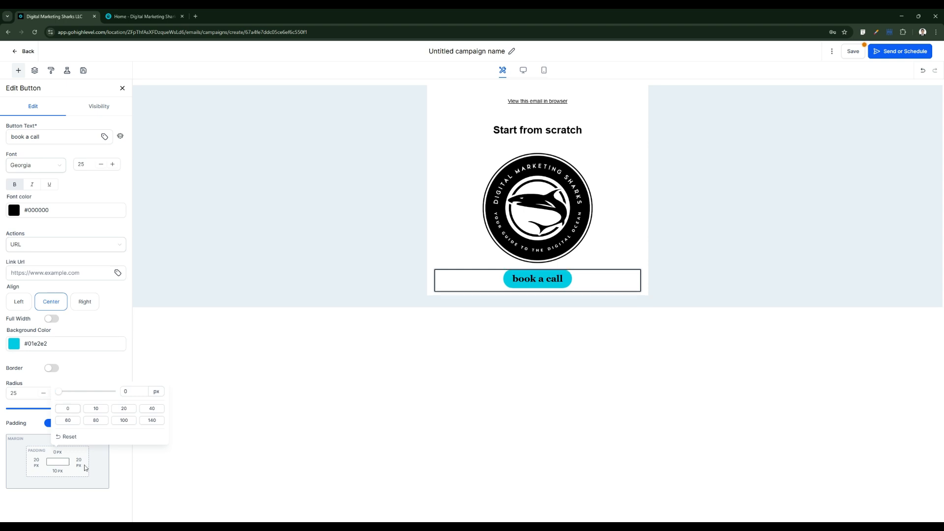
click(56, 471)
click(57, 471)
click(69, 428)
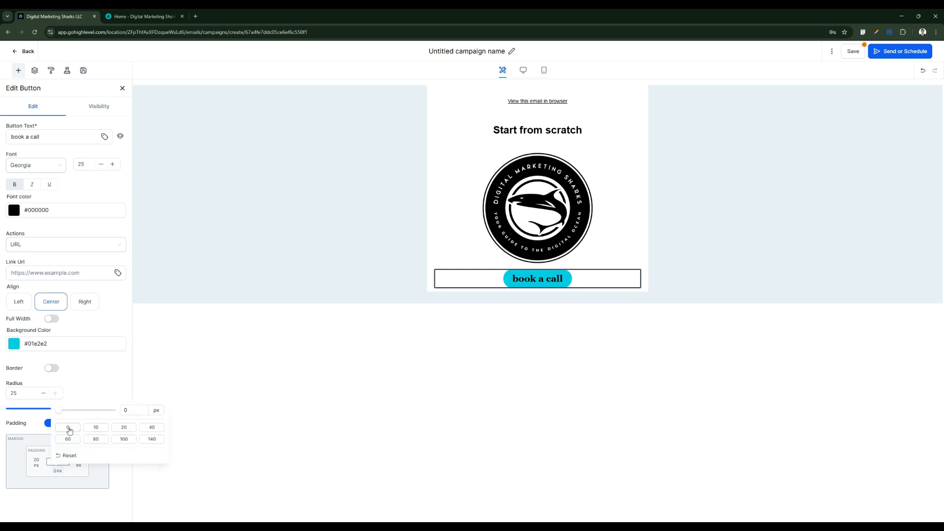
- Set the button's right and left padding to 0 px and leave the button settings
click(78, 462)
click(79, 462)
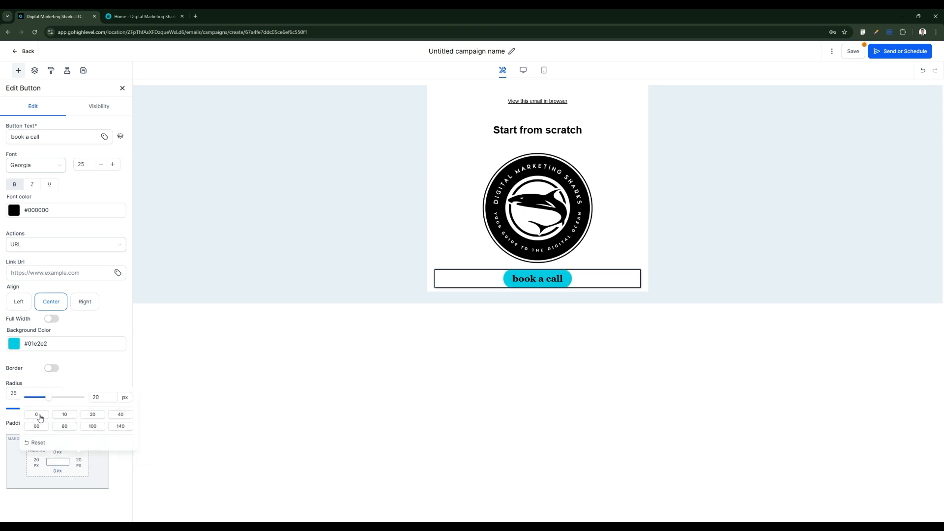
click(37, 414)
click(35, 467)
click(36, 466)
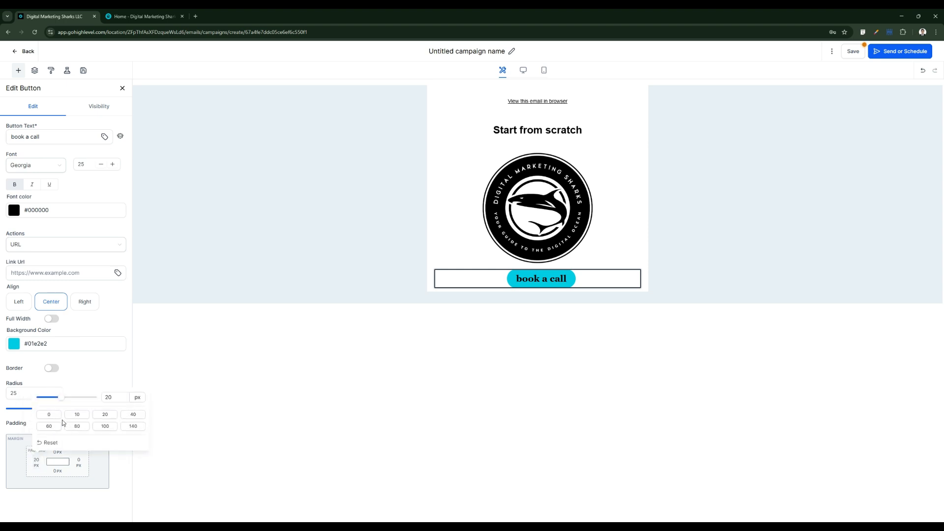
click(49, 415)
click(114, 479)
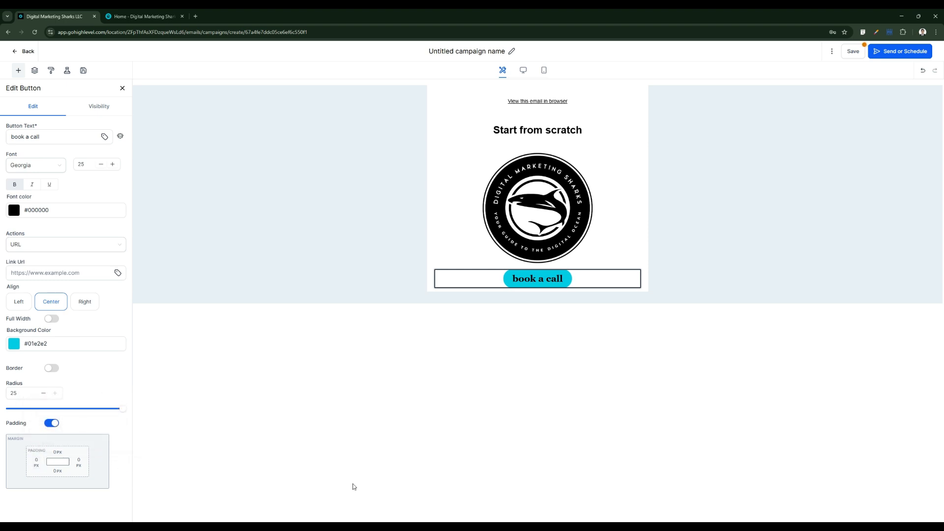
click(499, 518)
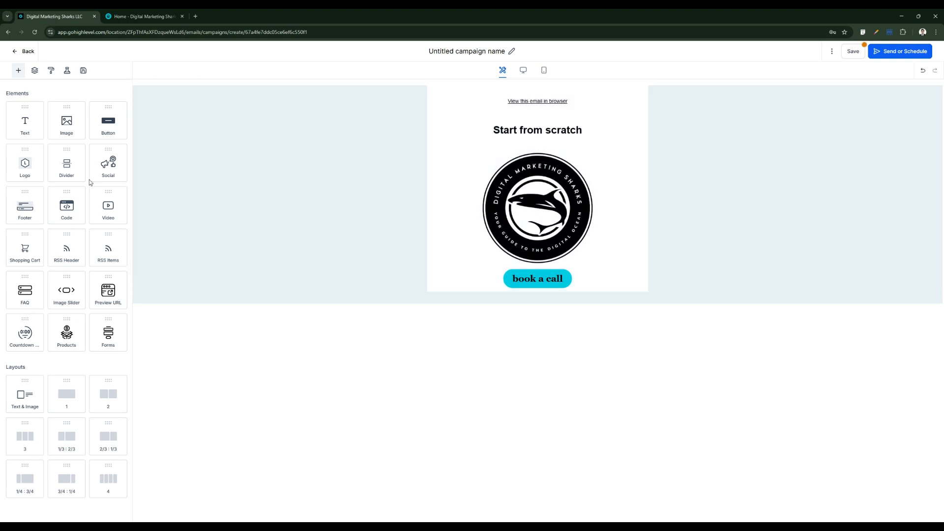
- Add a divider between the logo image and the button, with a height of 10 and a width of 100%
drag(67, 170, 448, 273)
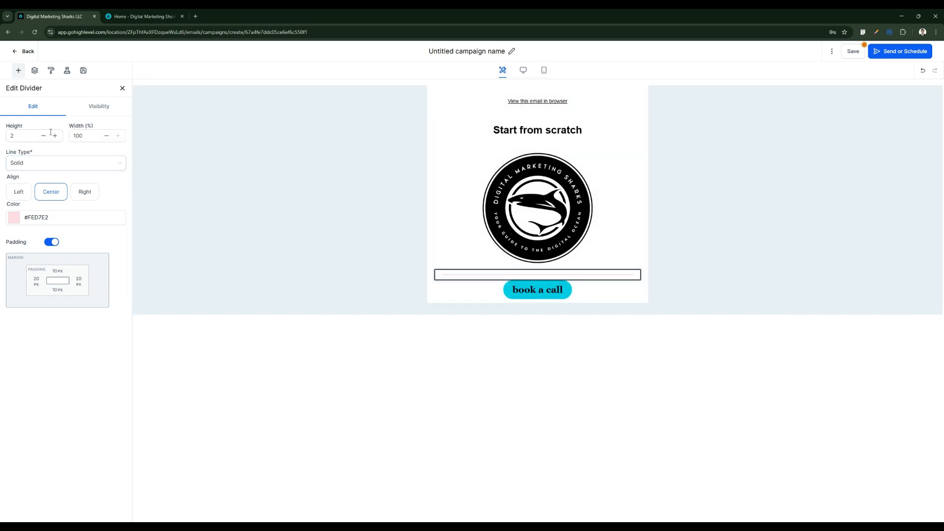
click(57, 138)
click(56, 138)
click(56, 138)
click(56, 137)
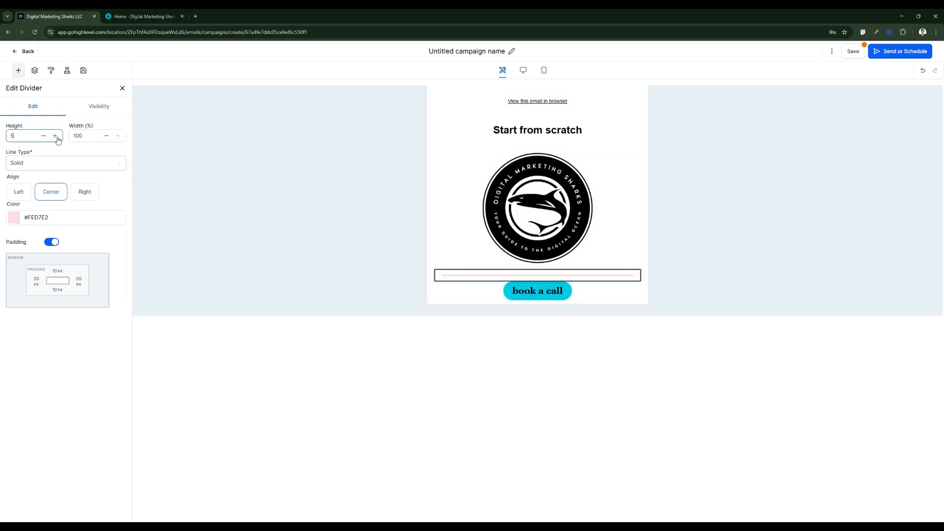
click(57, 138)
click(57, 138)
click(56, 136)
click(56, 136)
click(56, 136)
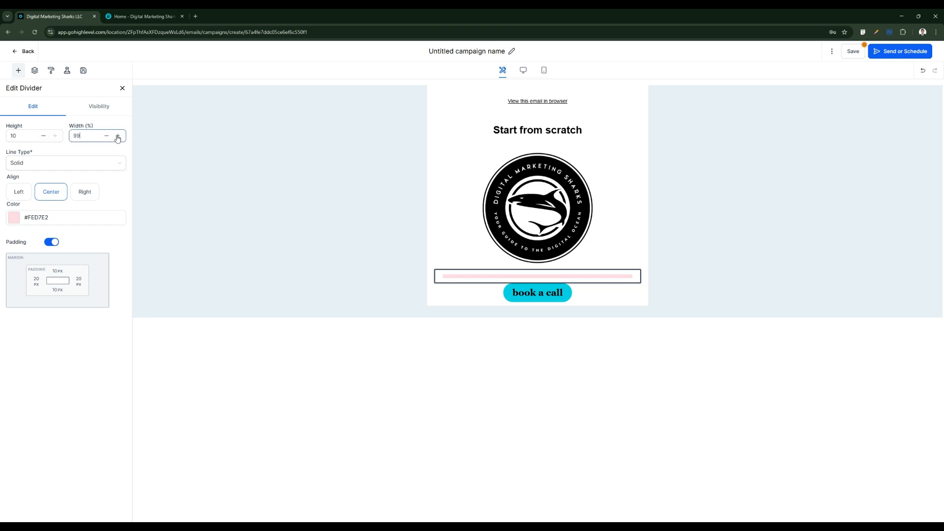
click(118, 136)
- Try the Dashed and Dotted line types on the divider and return it to Solid
click(61, 163)
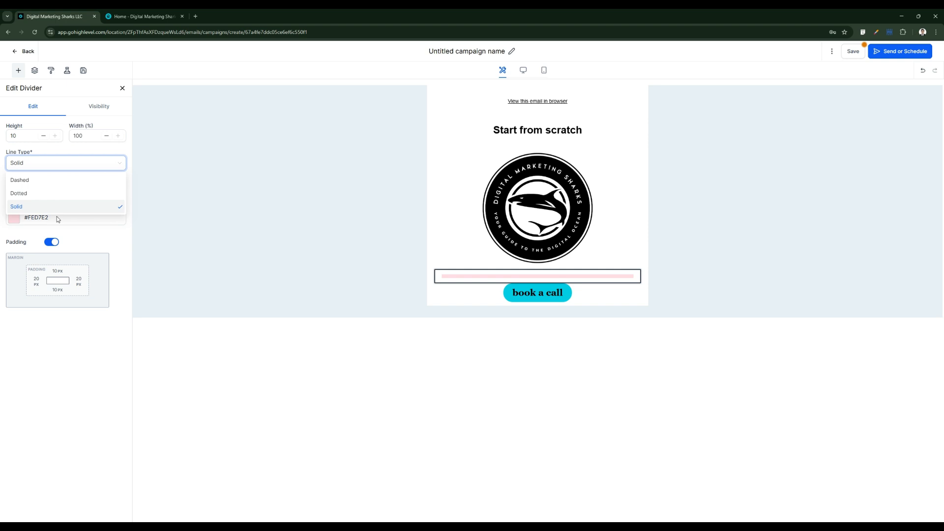
click(45, 181)
click(46, 163)
click(34, 193)
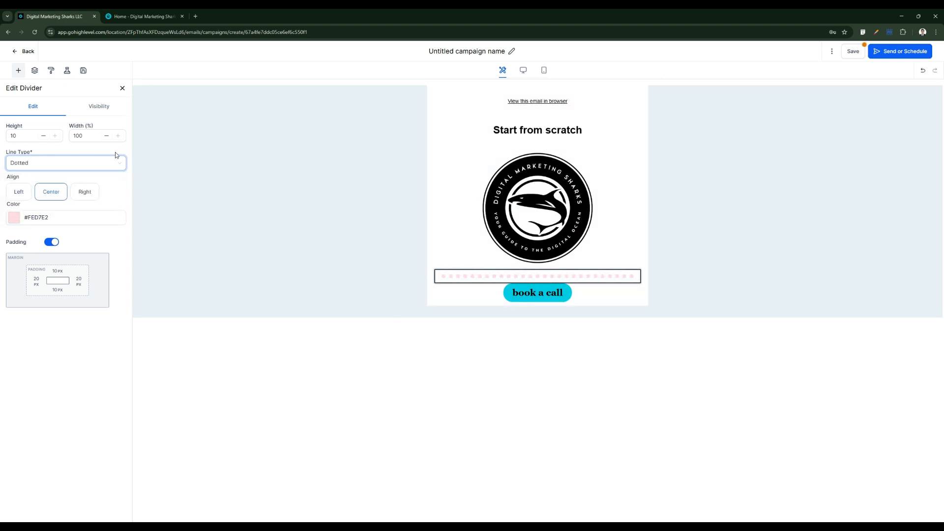
click(82, 167)
click(40, 207)
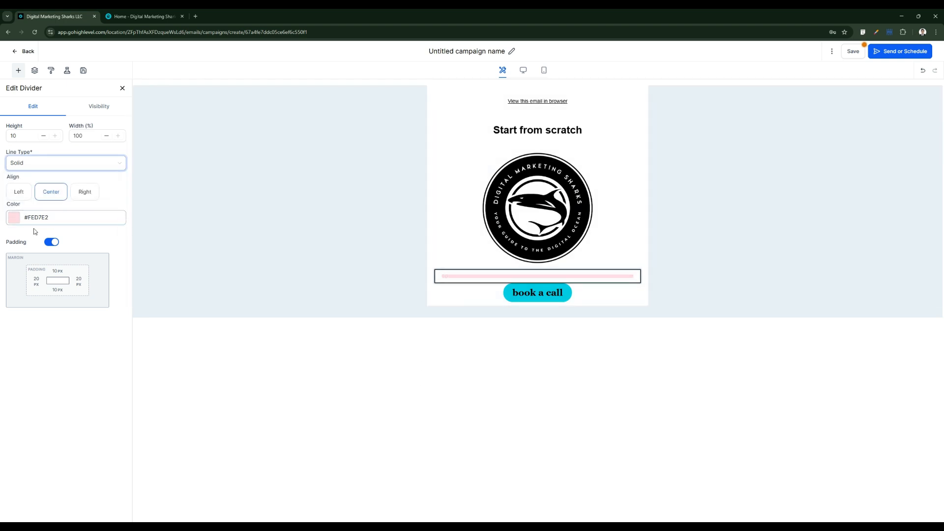
- Set the divider's color to #000000 and leave the divider settings
click(14, 217)
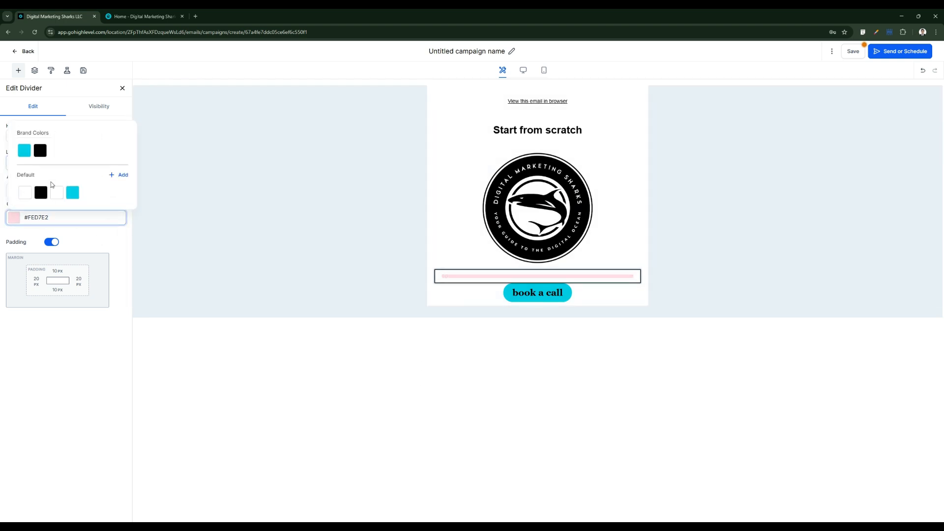
click(41, 192)
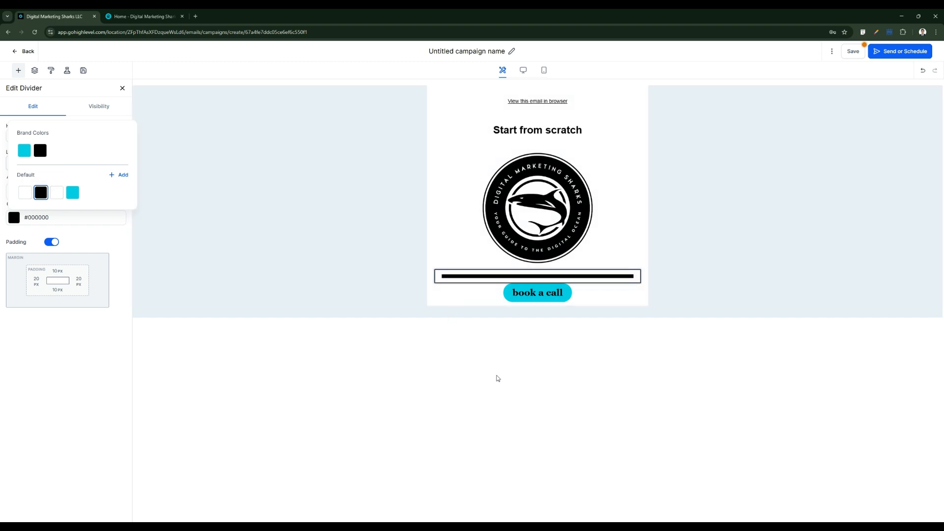
click(496, 378)
click(509, 490)
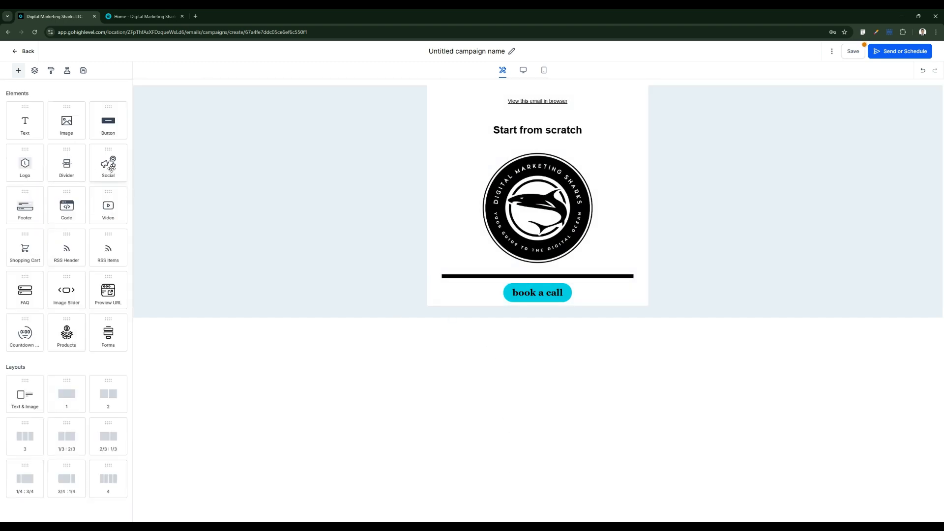
- Add a social element below the "book a call" button and view the Facebook item's settings
drag(112, 167, 480, 332)
drag(545, 312, 486, 316)
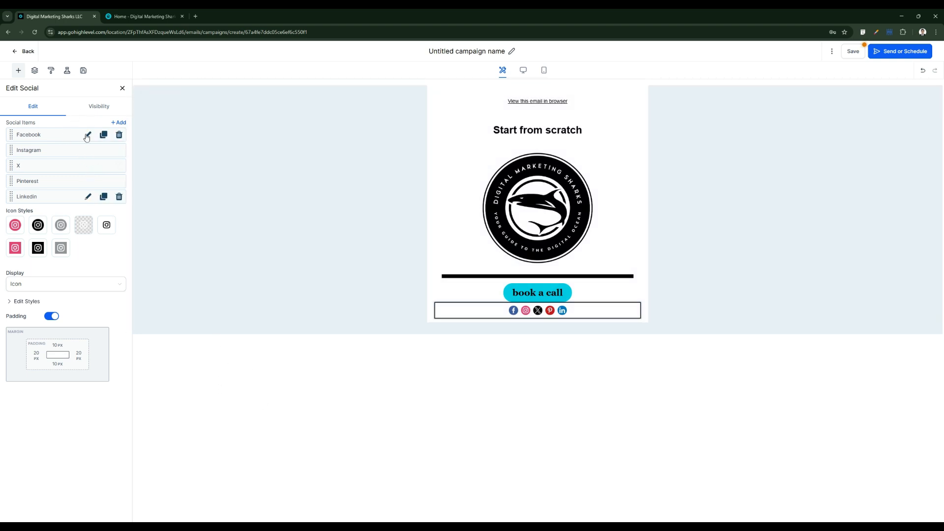
click(88, 135)
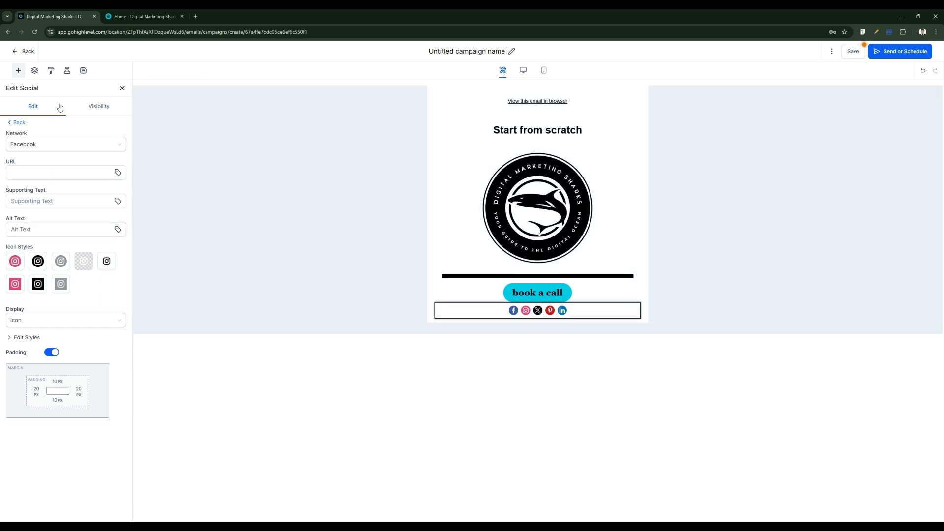
click(123, 89)
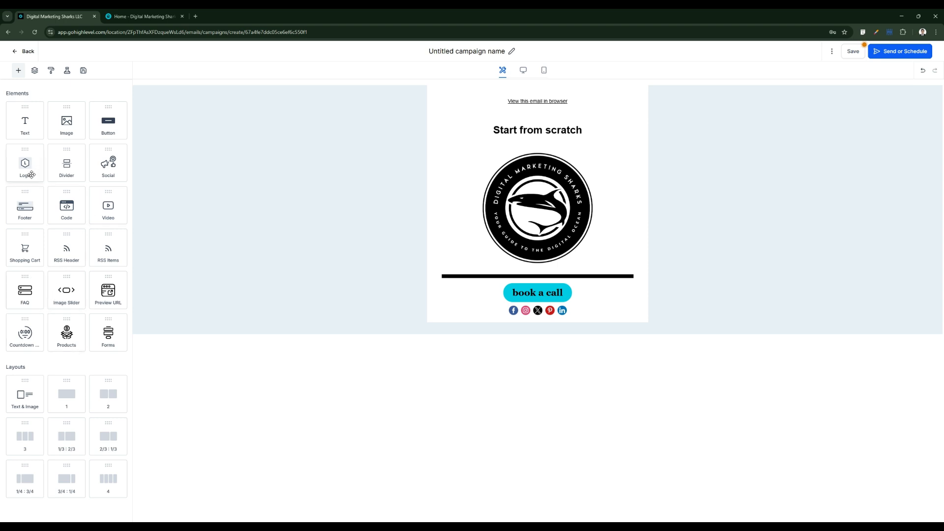
- Add a footer element below the social icons and leave its settings
drag(31, 216, 551, 320)
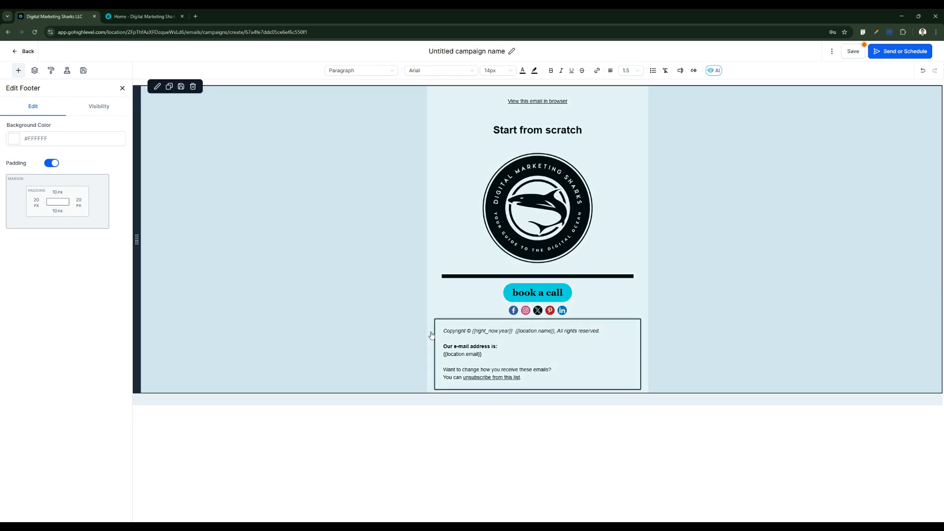
click(505, 489)
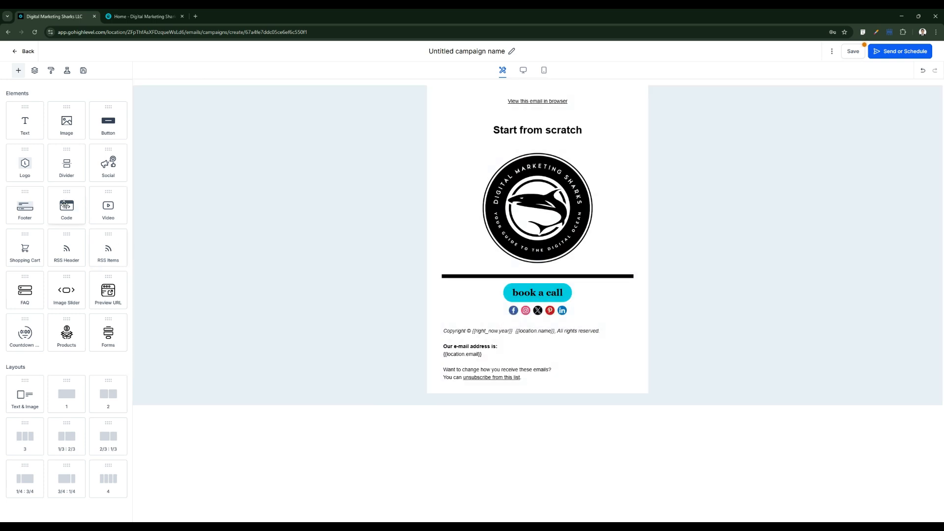
- Try a custom HTML code element below the footer and delete it from the email
drag(67, 206, 528, 388)
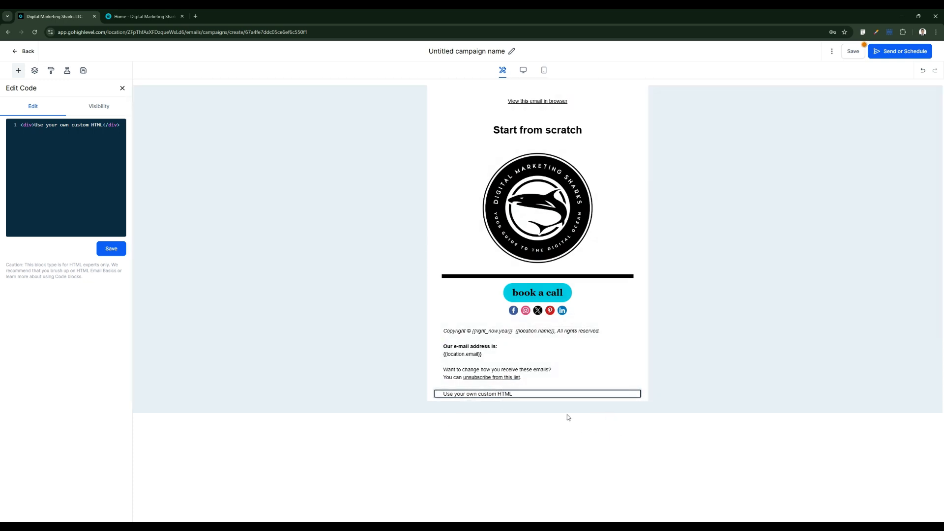
click(613, 398)
click(571, 397)
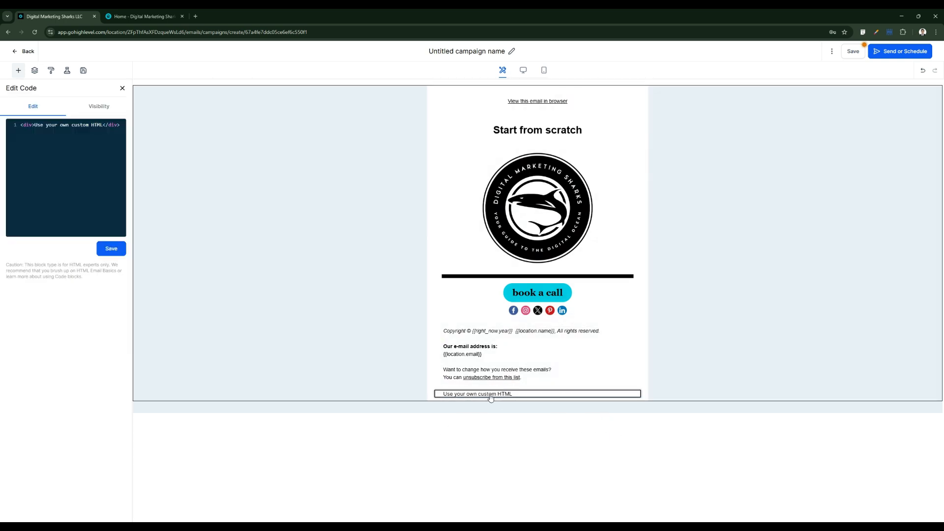
click(499, 396)
click(529, 396)
click(530, 397)
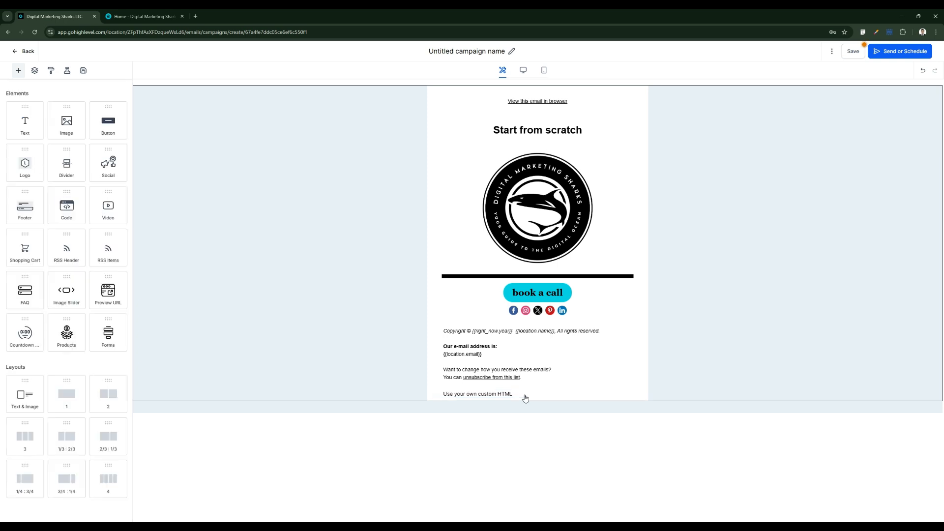
click(474, 396)
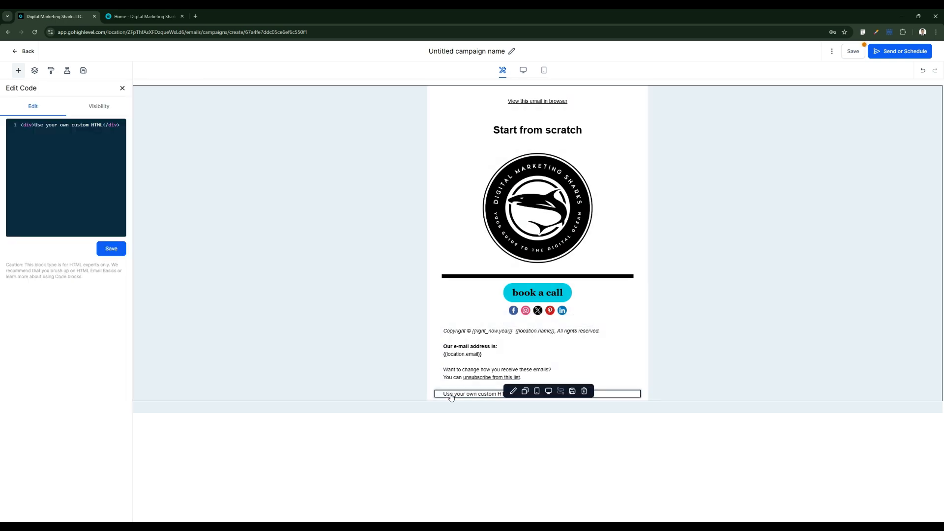
click(584, 391)
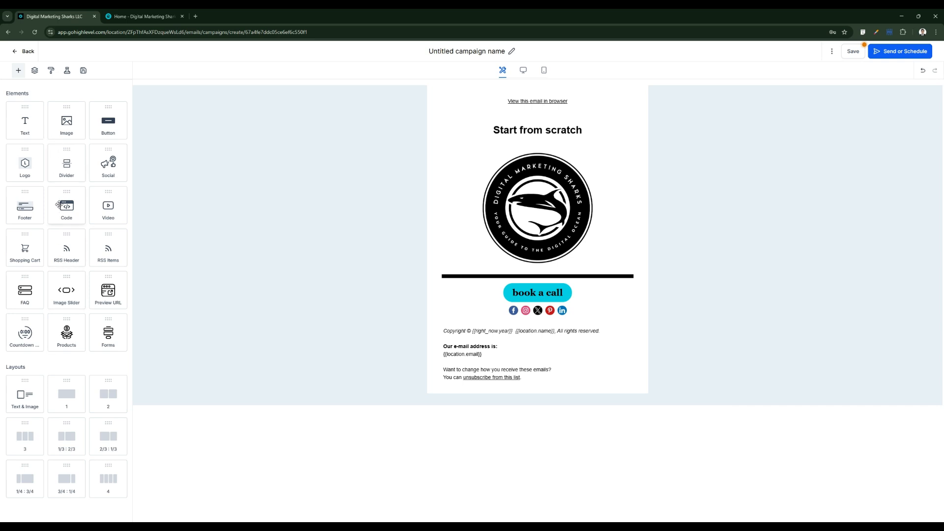
- Add a video element between the social icons and the footer, keeping the Youtube type, and view its thumbnail upload options
drag(105, 213, 527, 328)
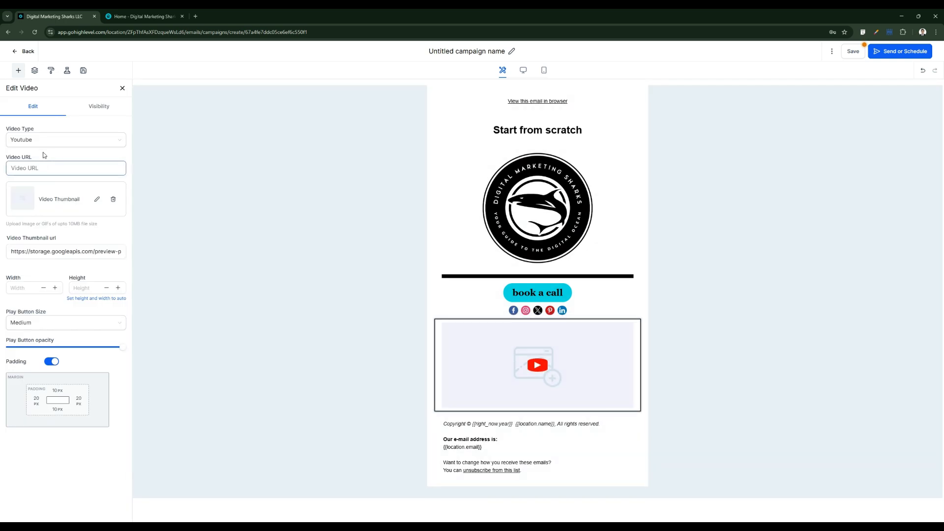
click(57, 139)
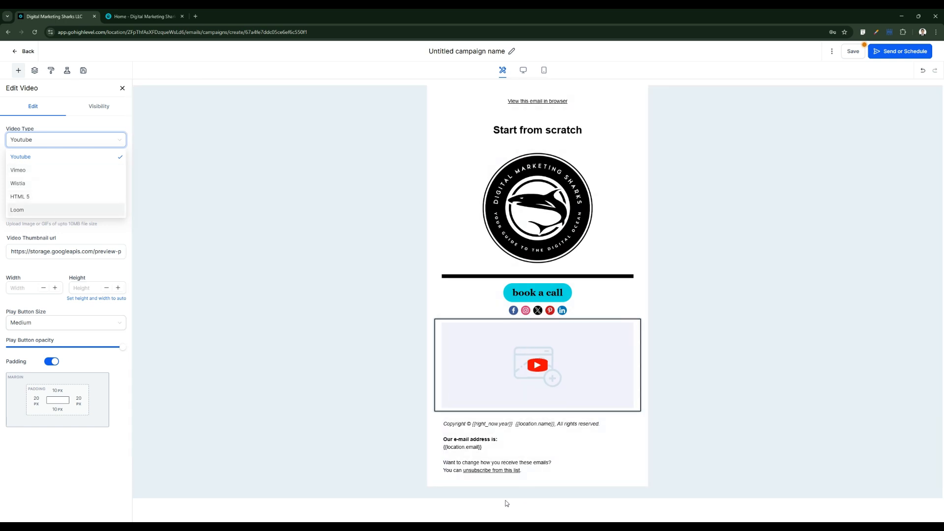
click(507, 503)
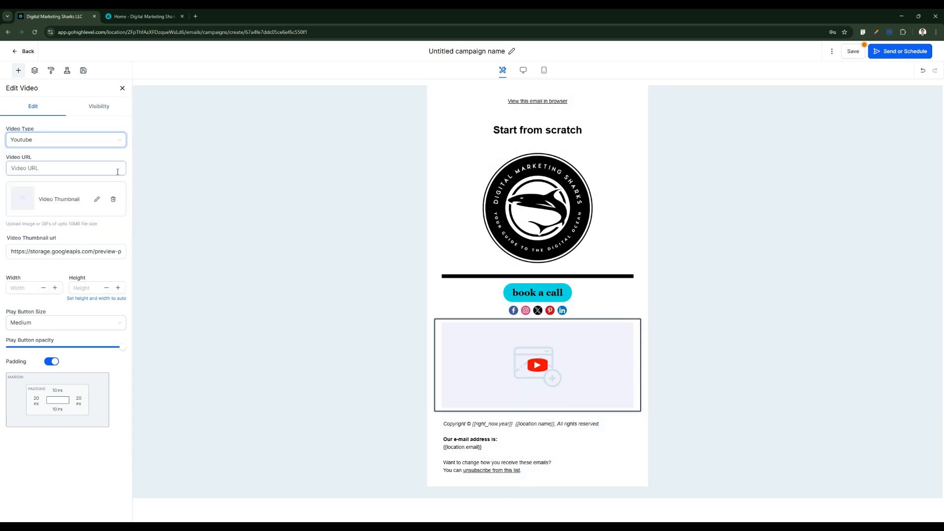
click(32, 168)
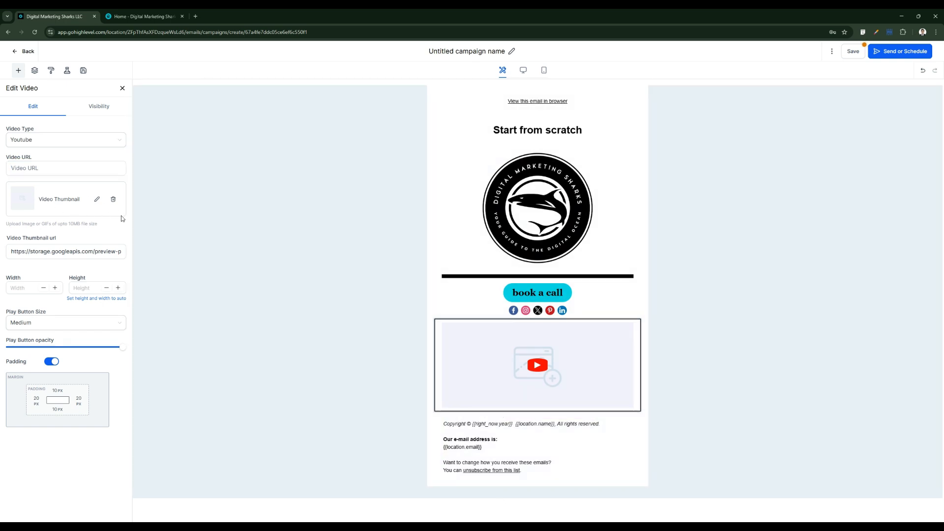
click(96, 200)
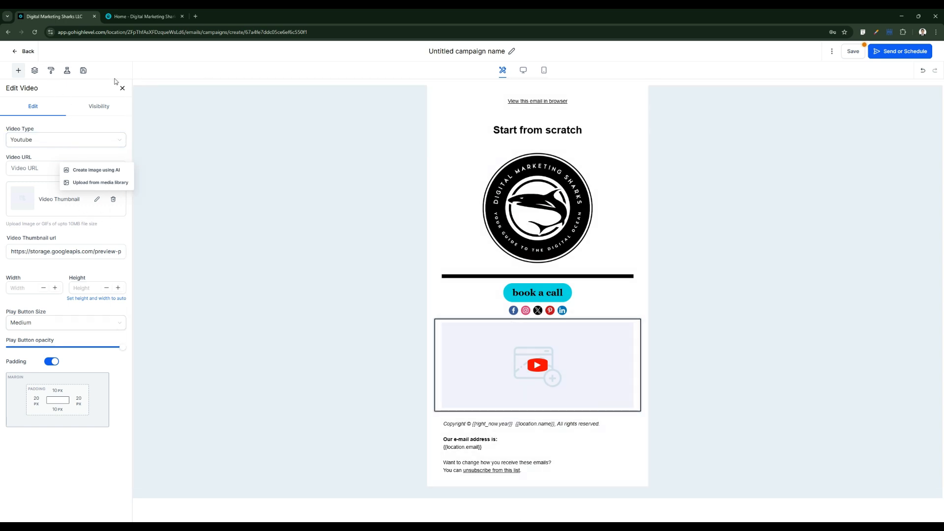
click(122, 88)
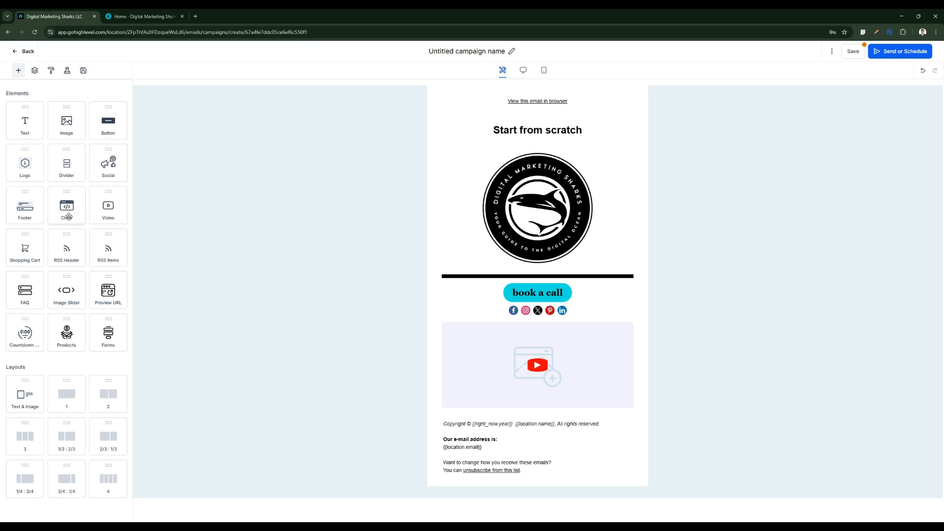
- Add a shopping cart element between the video and the footer
drag(36, 264, 193, 308)
drag(531, 392, 528, 409)
scroll(541, 394, down, 2)
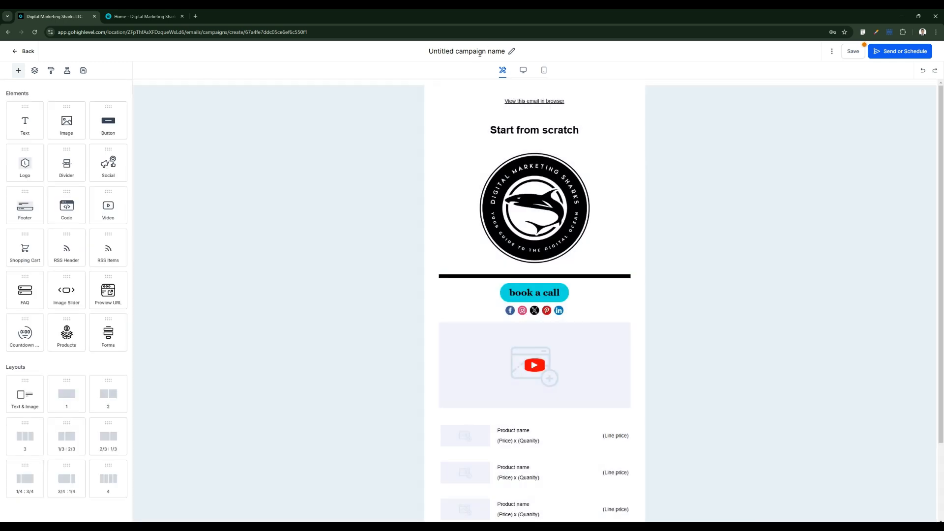
- Rename the campaign to "Digital Marketing Sharks Email"
click(480, 52)
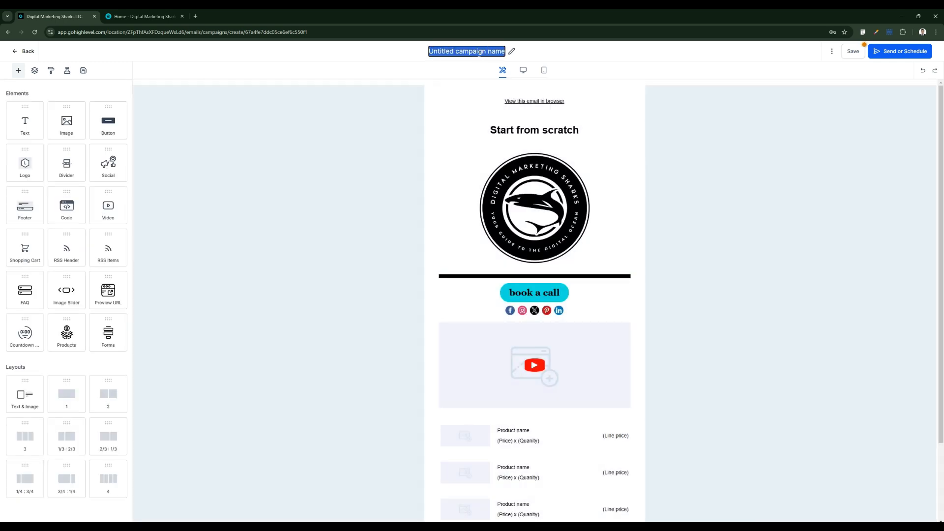
text(Digital Ma)
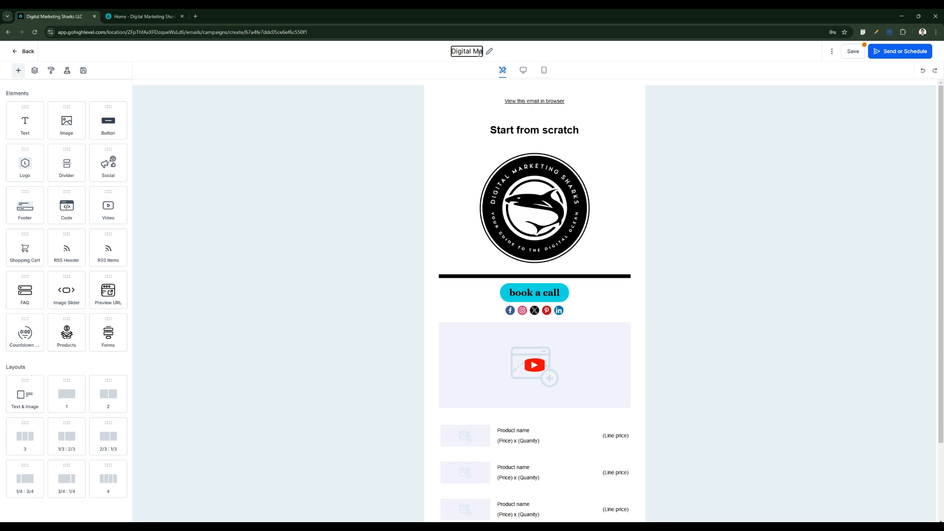
text(rketing S)
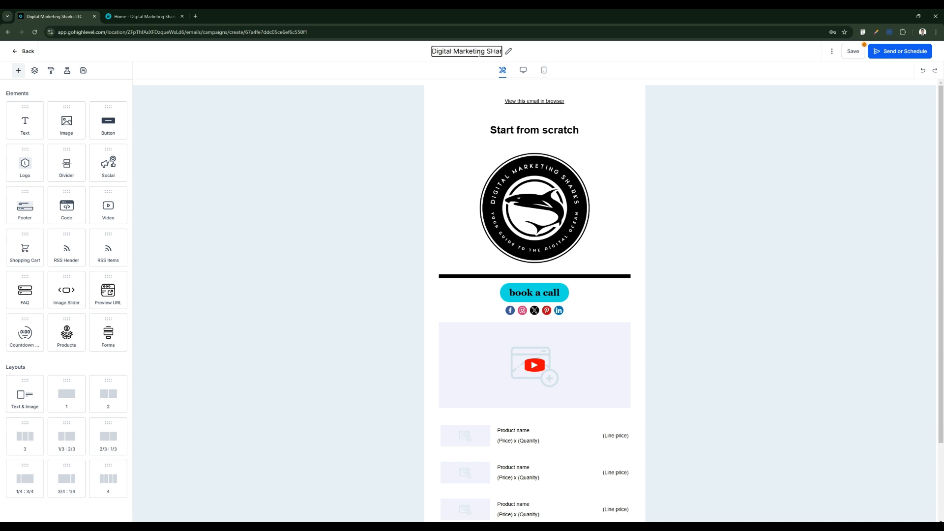
text(harks Email)
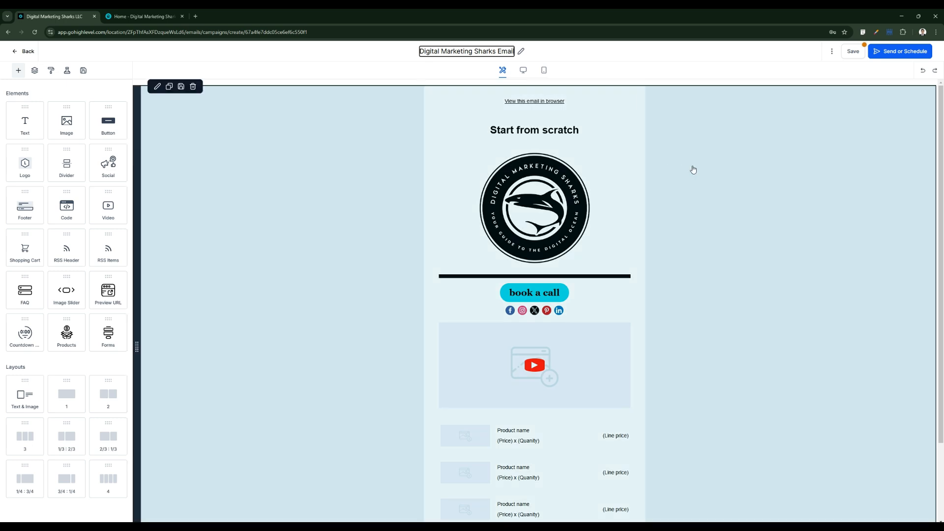
click(694, 169)
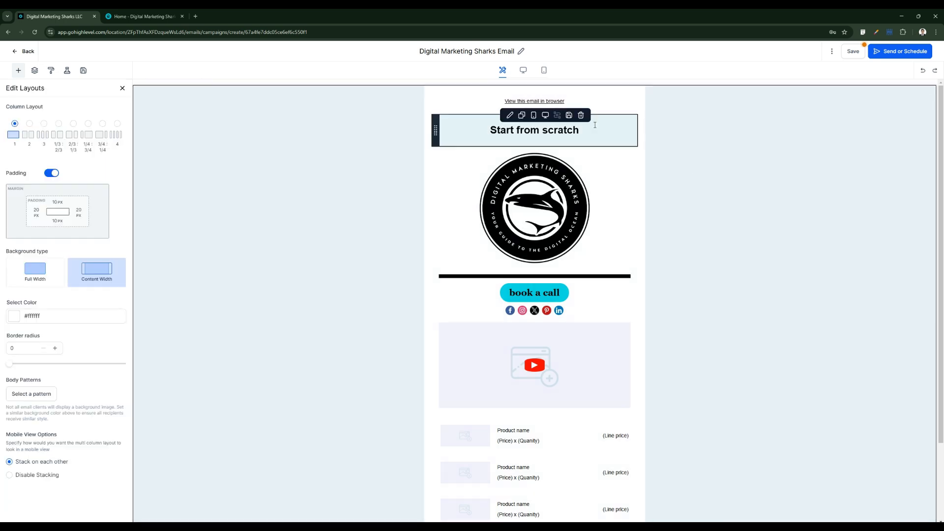
- Delete the "Start from scratch" heading and the "View this email in browser" element above the logo
click(591, 125)
click(583, 116)
click(582, 115)
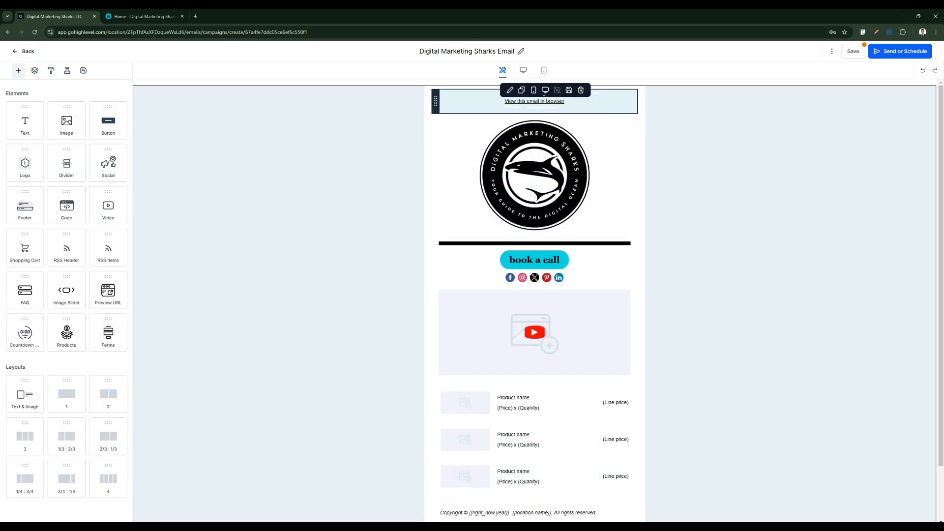
click(567, 116)
click(581, 90)
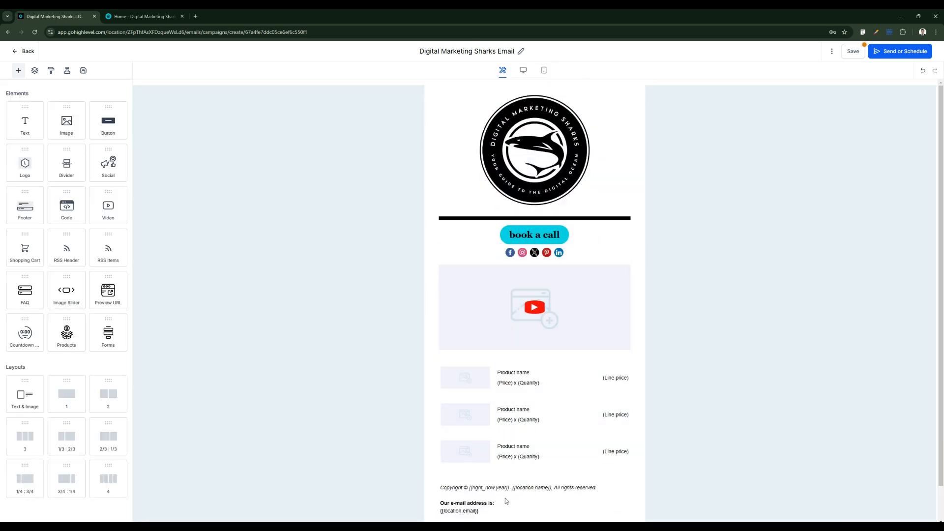
- Review the finished email layout, save the campaign and return to the marketing emails page
scroll(710, 381, down, 2)
scroll(711, 382, up, 2)
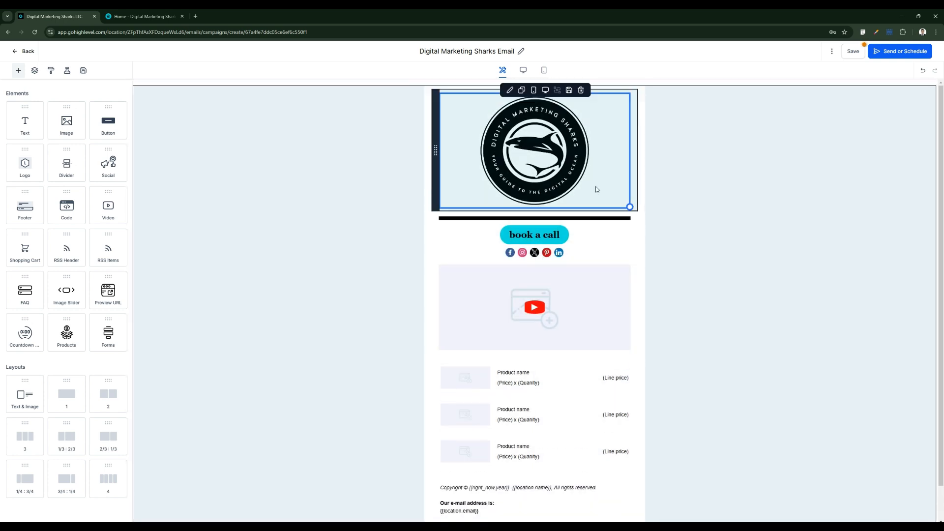
click(662, 314)
scroll(664, 359, down, 2)
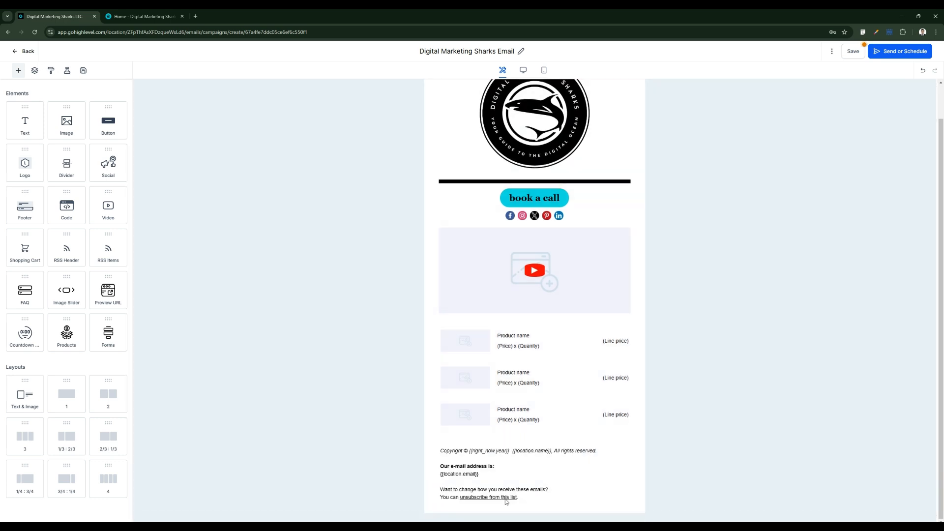
scroll(637, 246, up, 2)
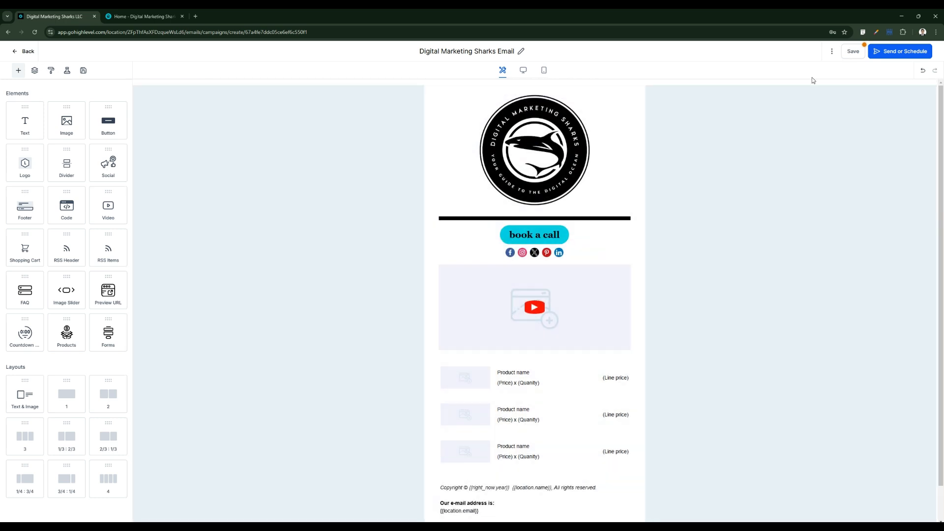
click(853, 52)
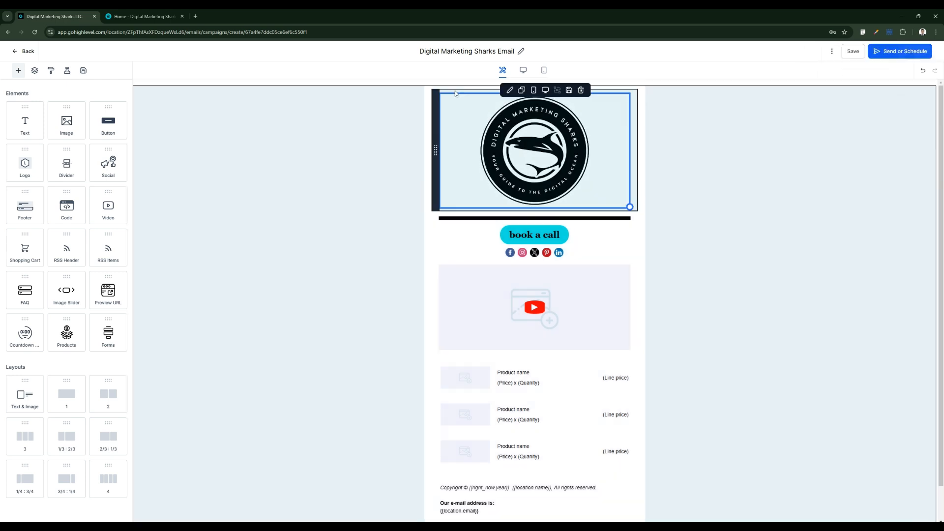
click(16, 51)
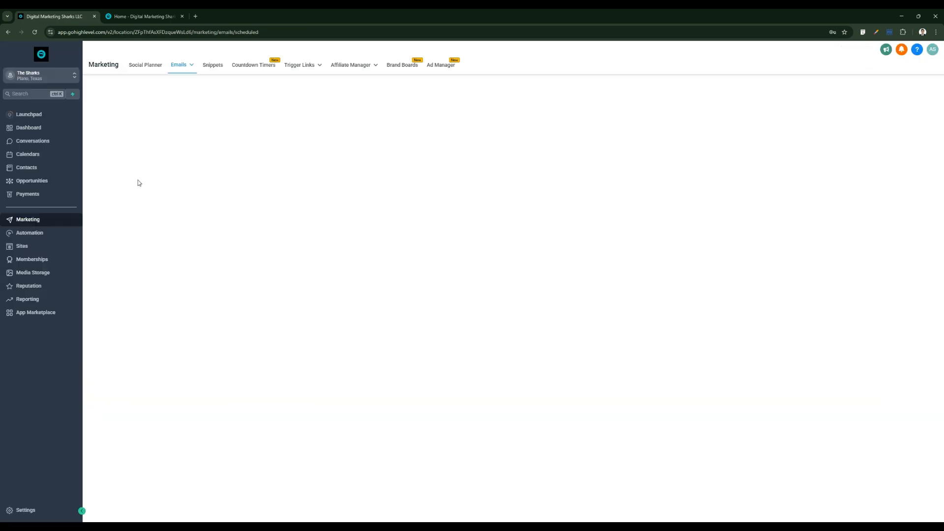